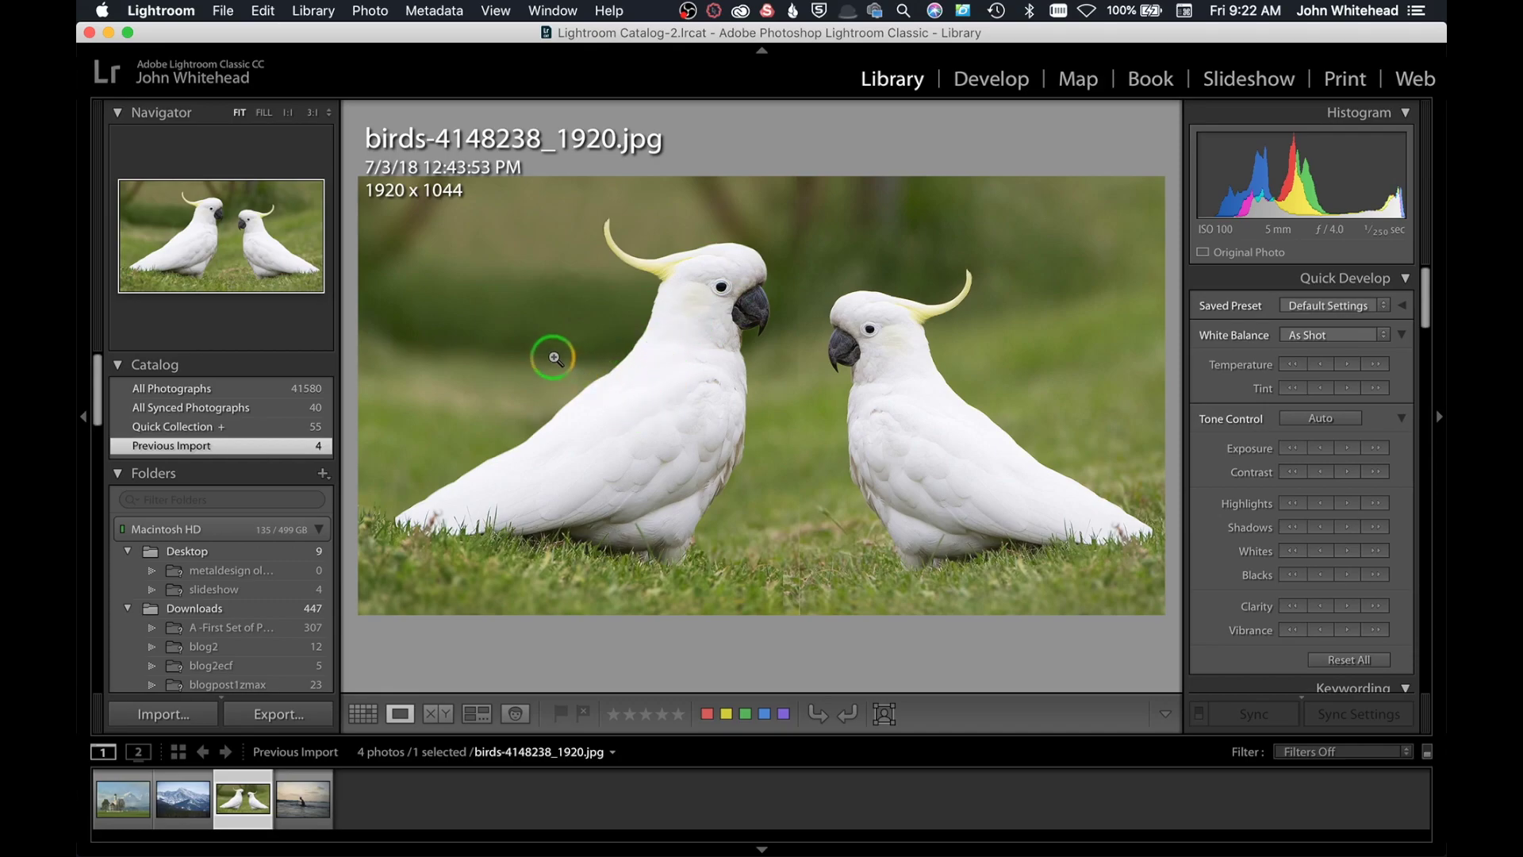
Step: Open the cockatoo photo birds-4148238_1920.jpg in the Develop module
left_click(1011, 77)
Step: Start an Adjustment Brush with reset effects, Exposure −1.03 and Highlights −14
left_click(1382, 150)
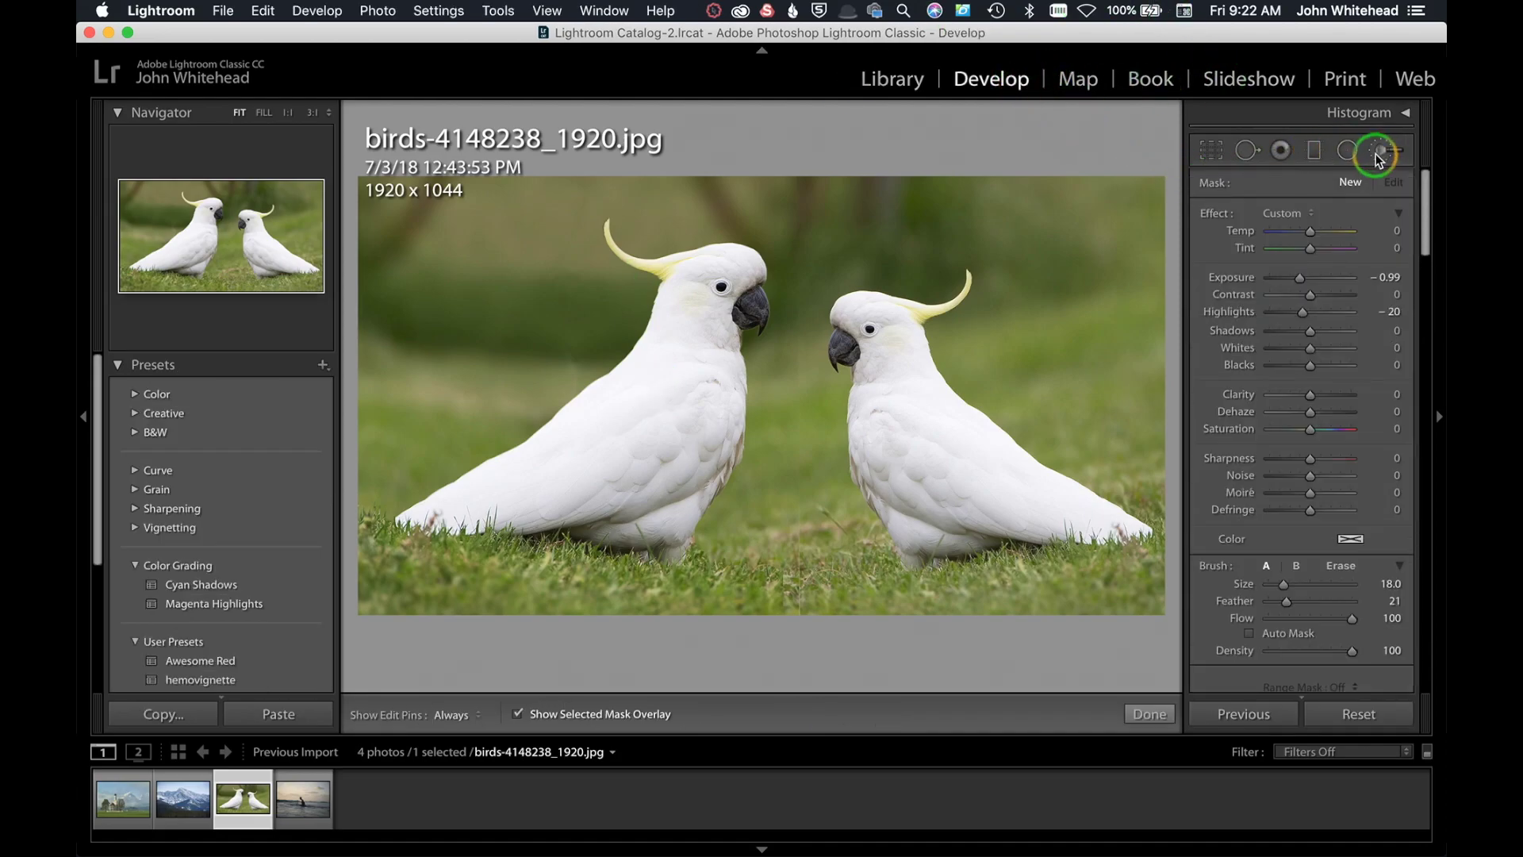
double_click(1214, 212)
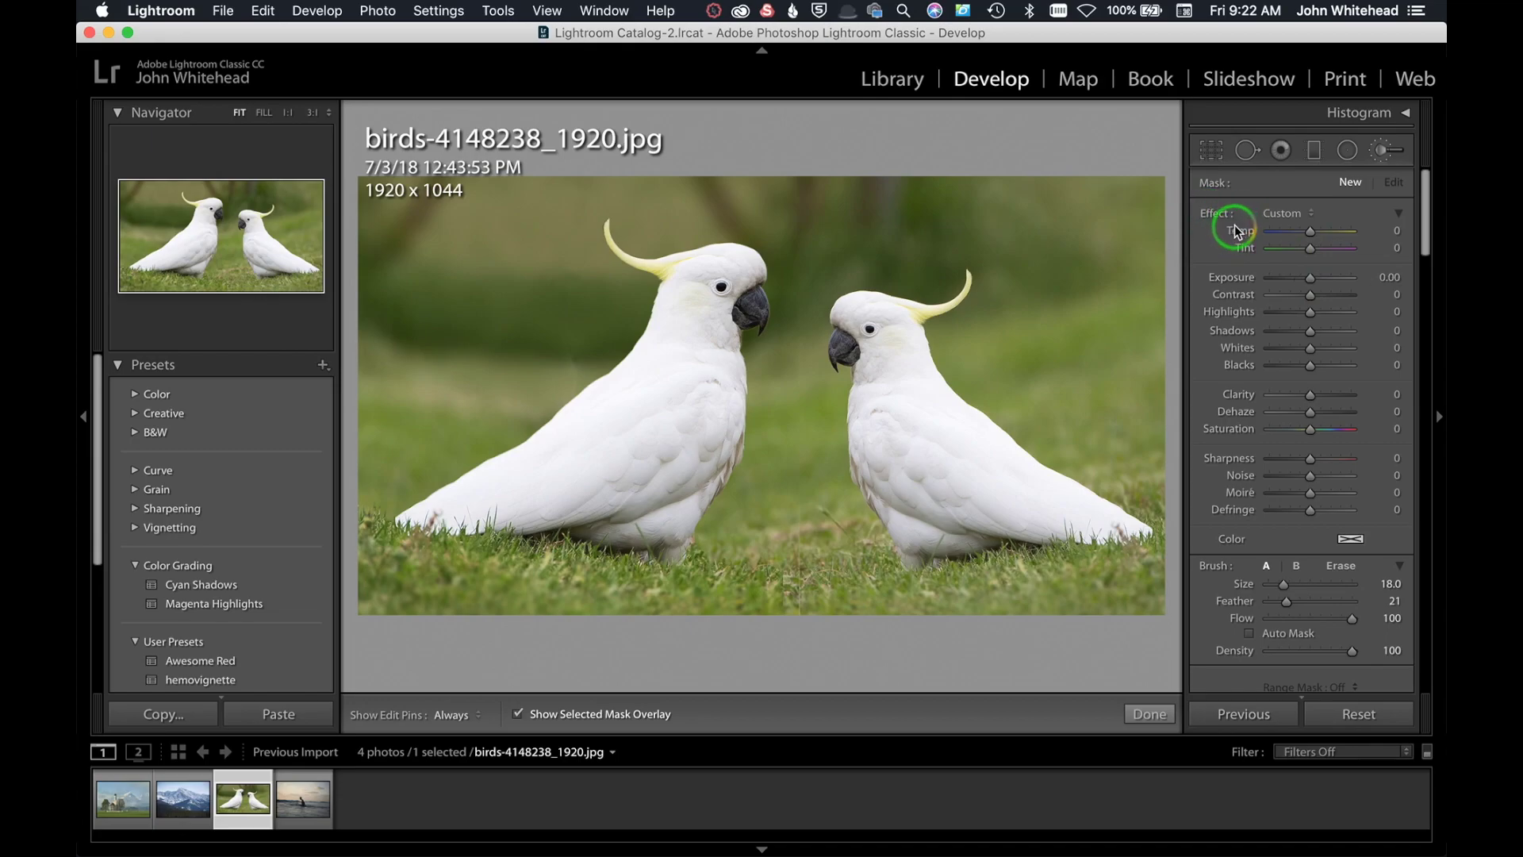
mouse_move(1315, 278)
left_mouse_down()
mouse_move(1302, 278)
mouse_move(1304, 316)
left_mouse_up()
left_click(1310, 313)
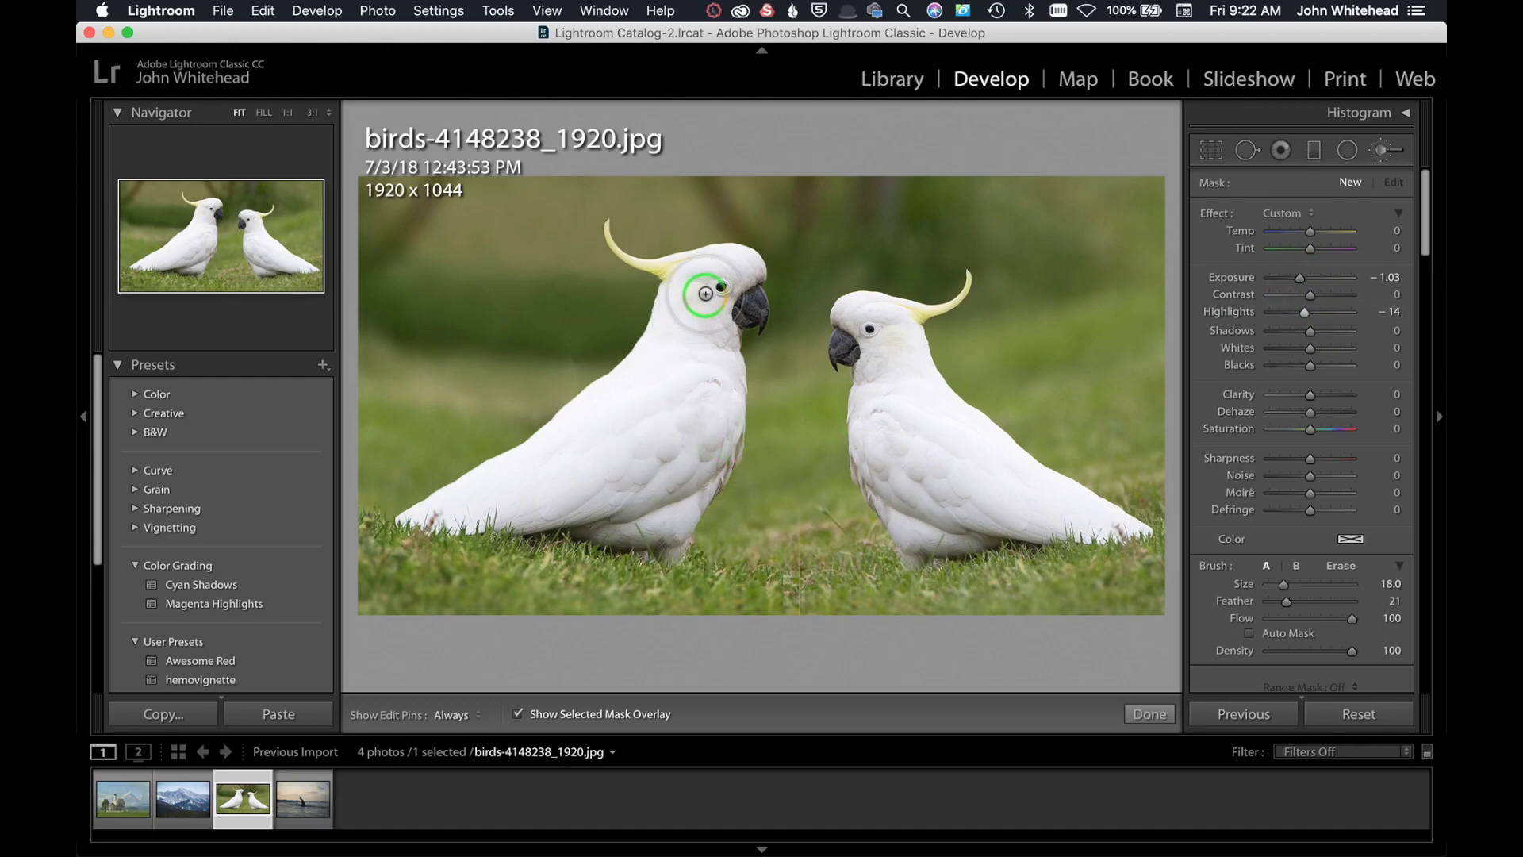
Step: Undo a test stroke on the left bird's head, turn off the overlay, and paint its chest
left_click_drag(705, 293, 681, 354)
key("super+z")
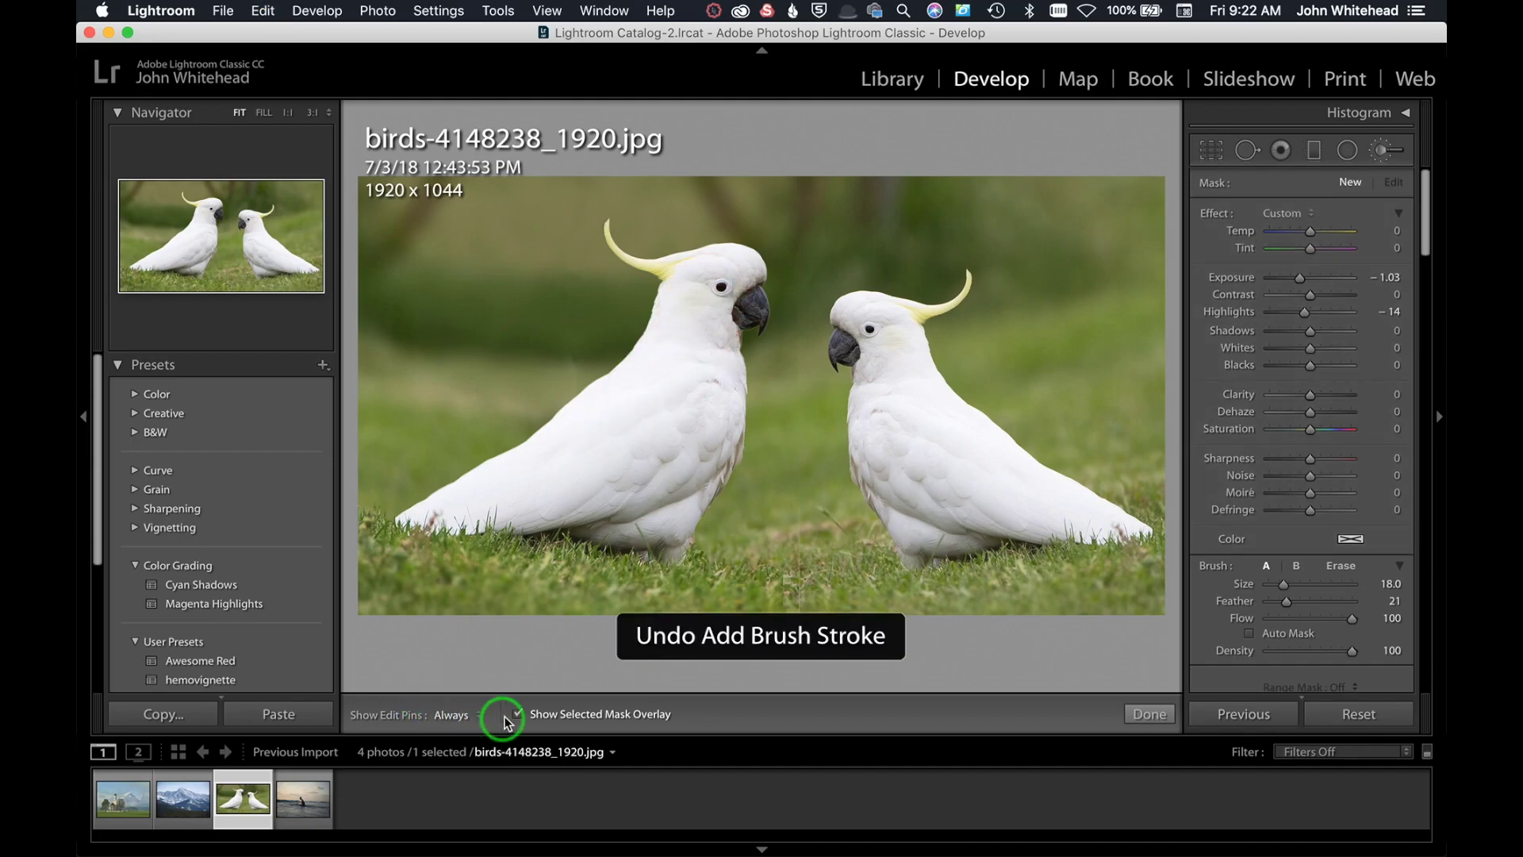
left_click(517, 714)
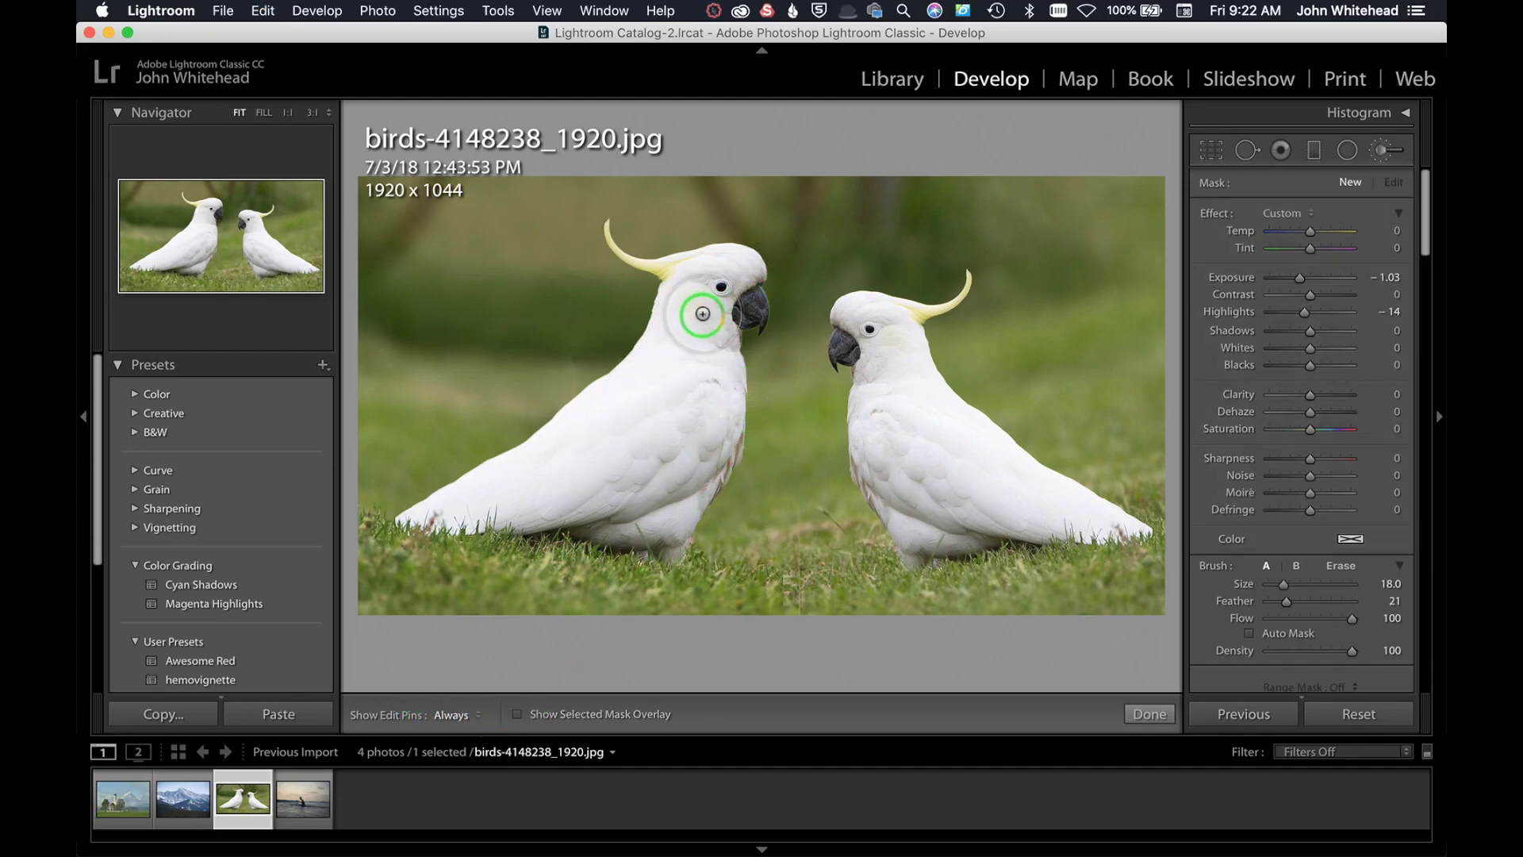
key("h")
left_click_drag(659, 411, 623, 440)
Step: Replace the chest stroke with a darkening stroke over the left cockatoo's neck
key("h")
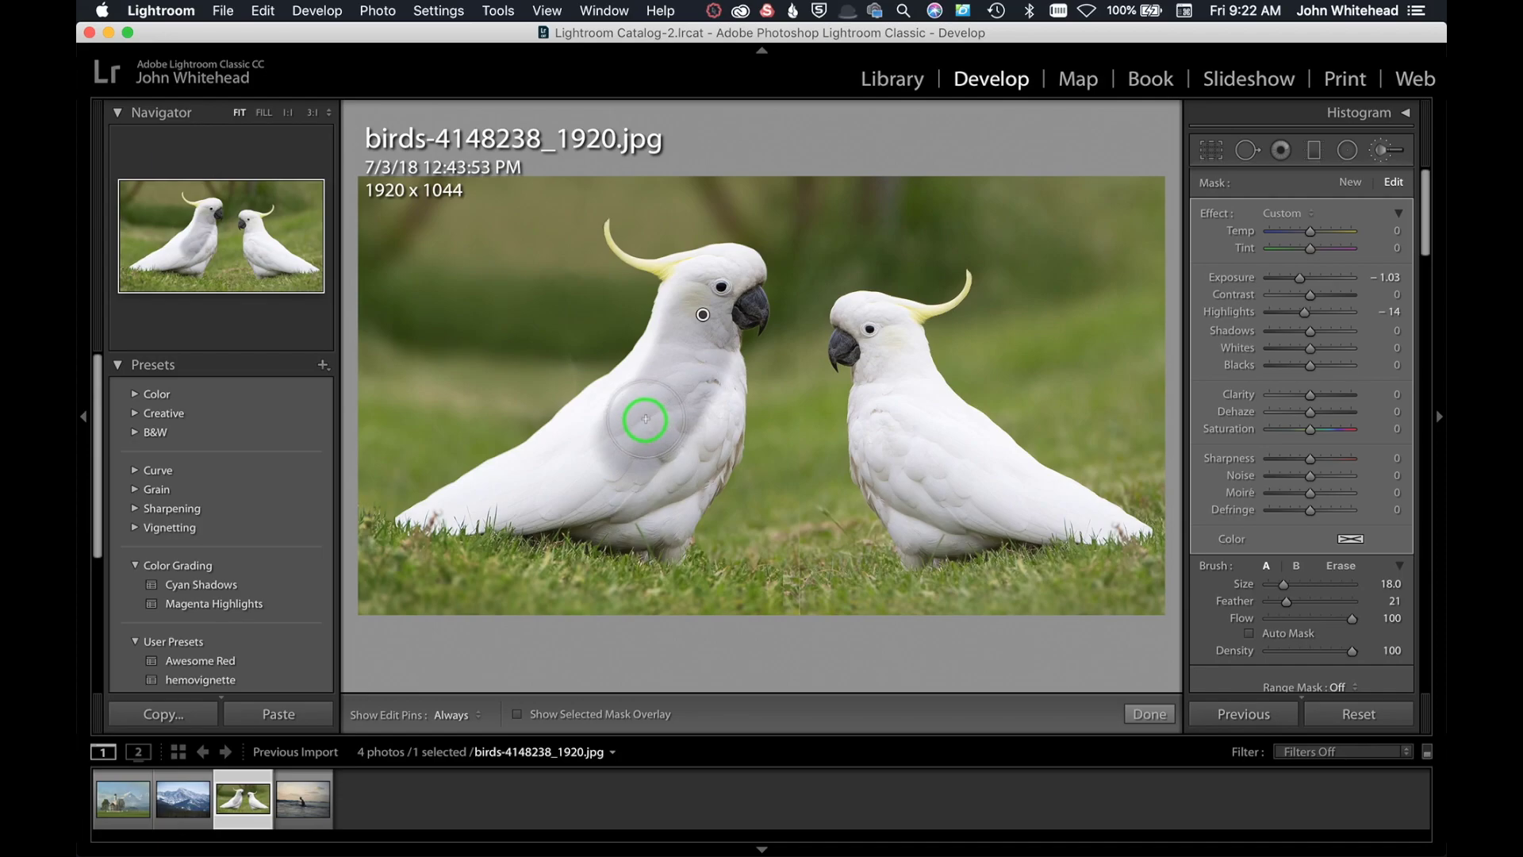
key("super+z")
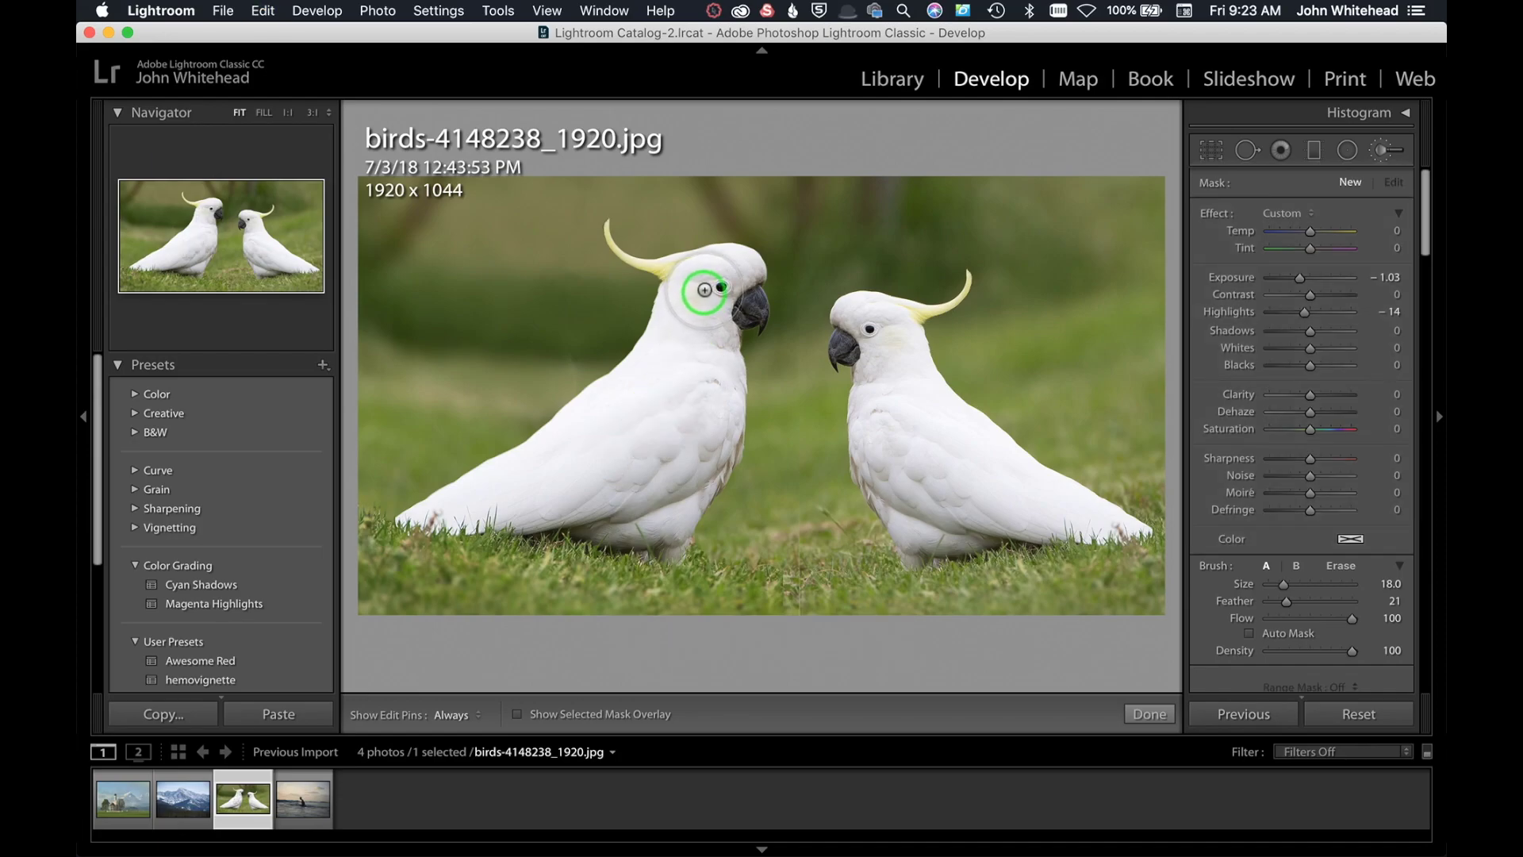
key("h")
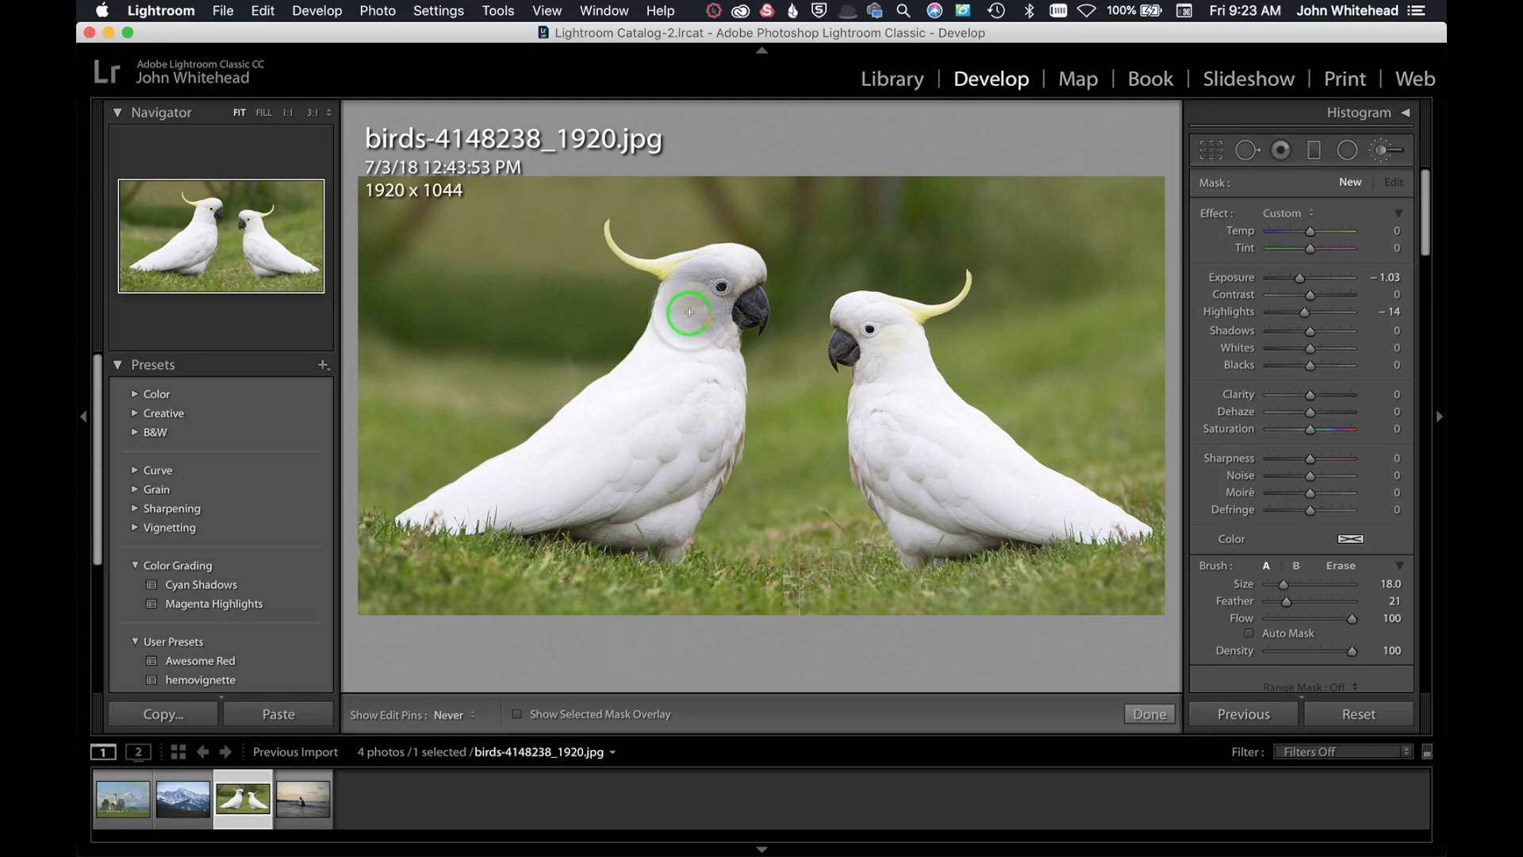
mouse_move(672, 353)
left_mouse_down()
mouse_move(636, 363)
mouse_move(661, 317)
mouse_move(651, 298)
mouse_move(642, 334)
mouse_move(678, 355)
mouse_move(650, 369)
mouse_move(668, 375)
mouse_move(603, 381)
mouse_move(580, 441)
mouse_move(636, 437)
mouse_move(629, 387)
mouse_move(595, 396)
mouse_move(605, 378)
mouse_move(566, 476)
mouse_move(539, 493)
mouse_move(479, 488)
mouse_move(594, 474)
left_mouse_up()
key("h")
key("h")
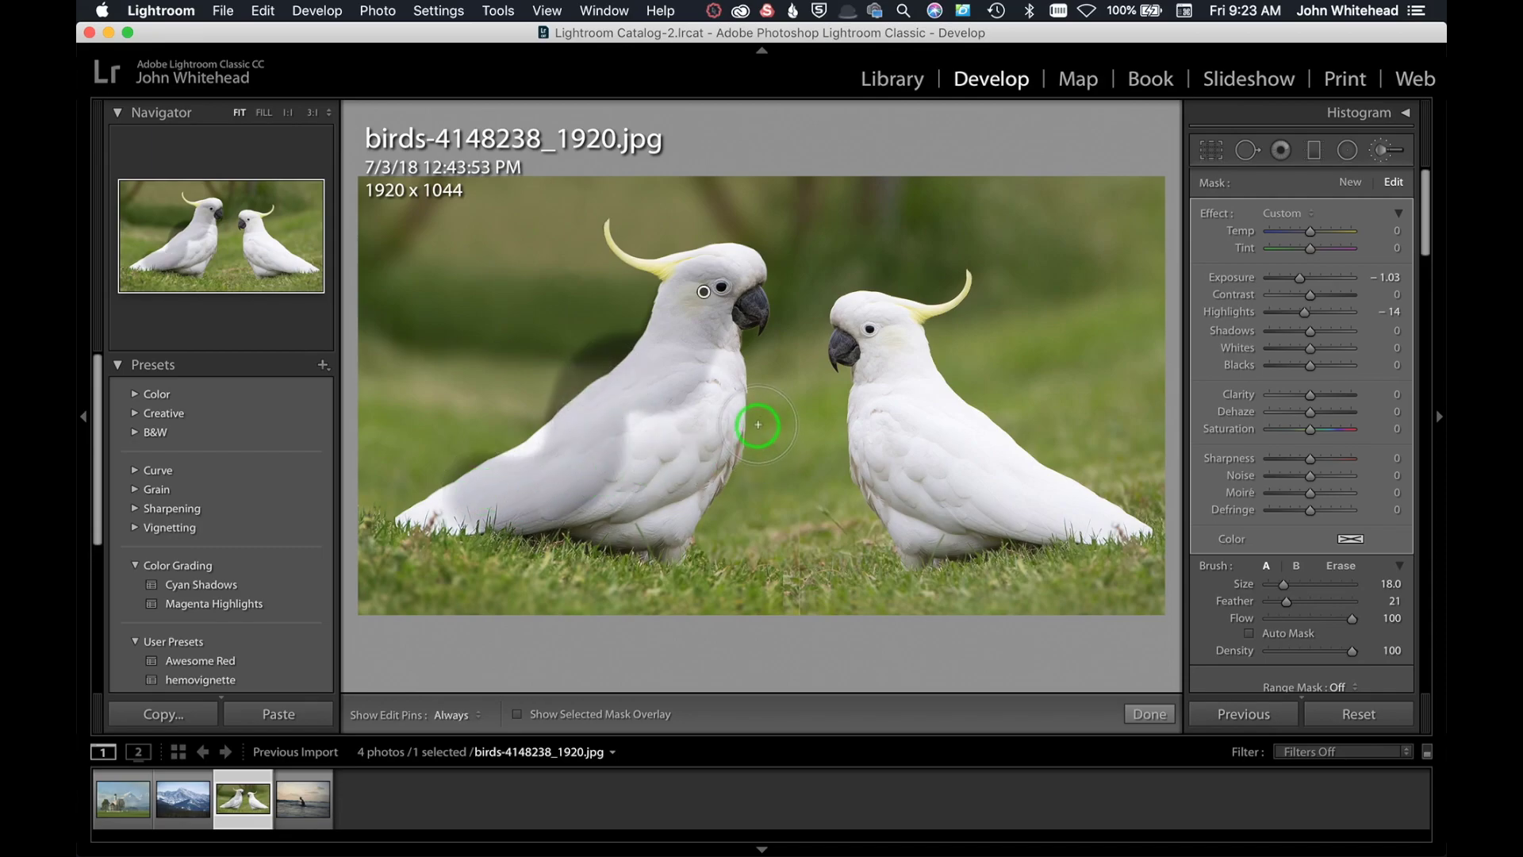
Step: Zoom to 1:1, undo the trial strokes, and repaint the left cockatoo's head and neck
key("z")
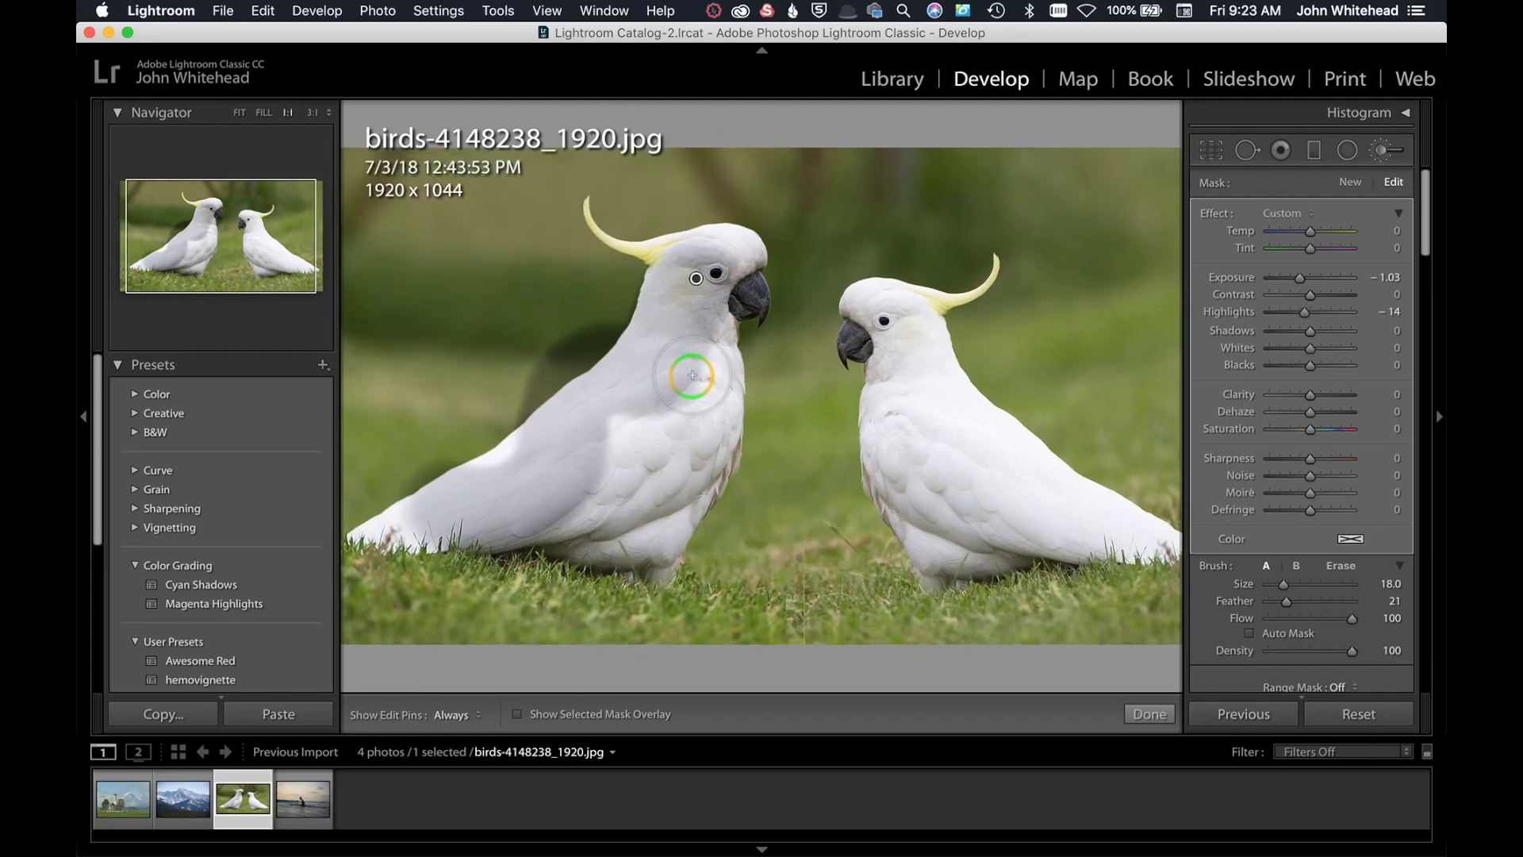
key("super+z")
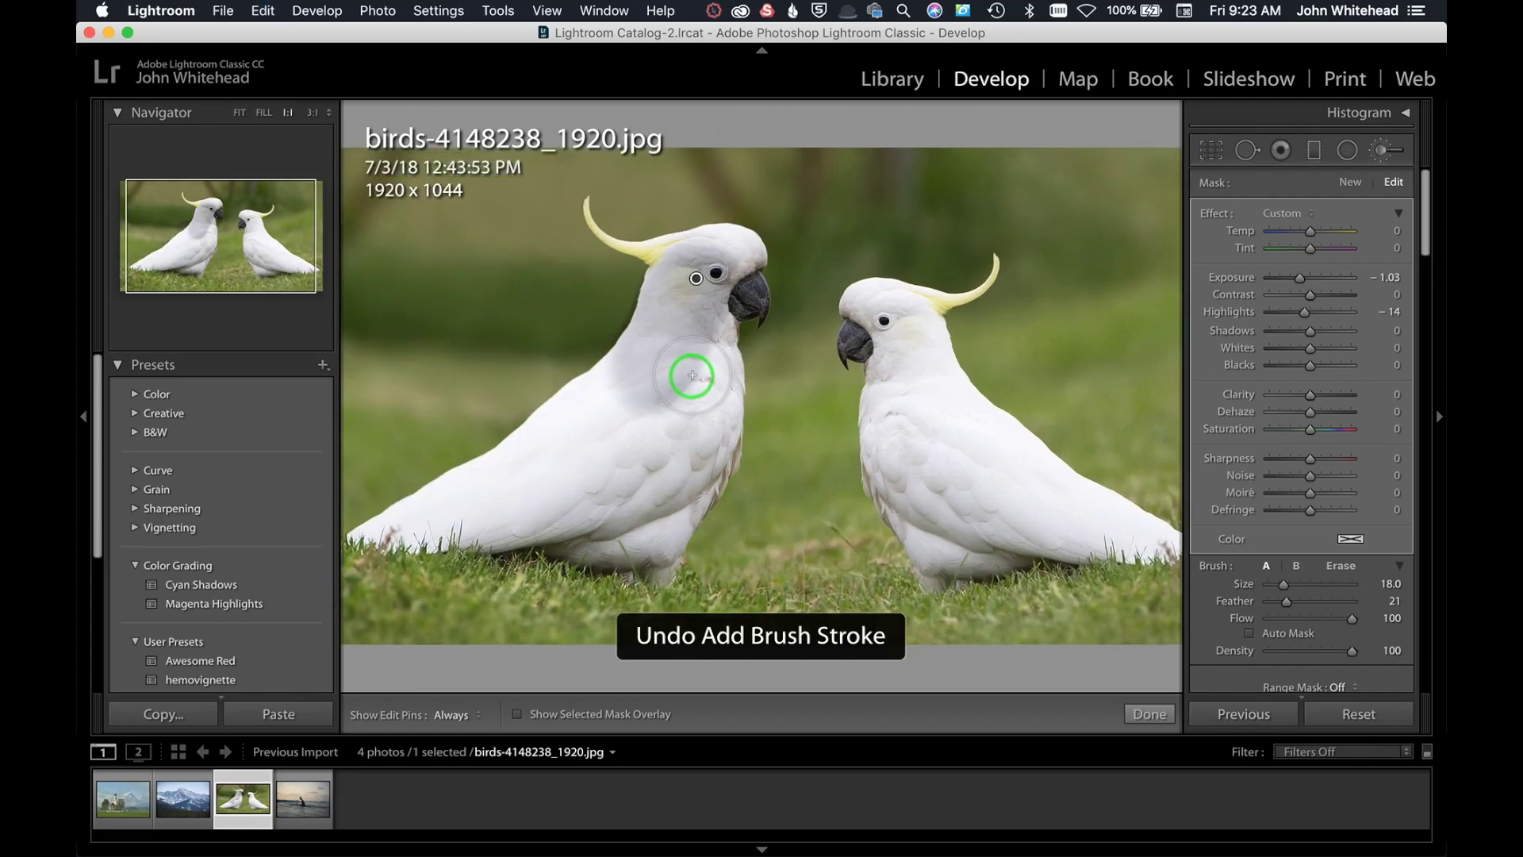
key("super+z")
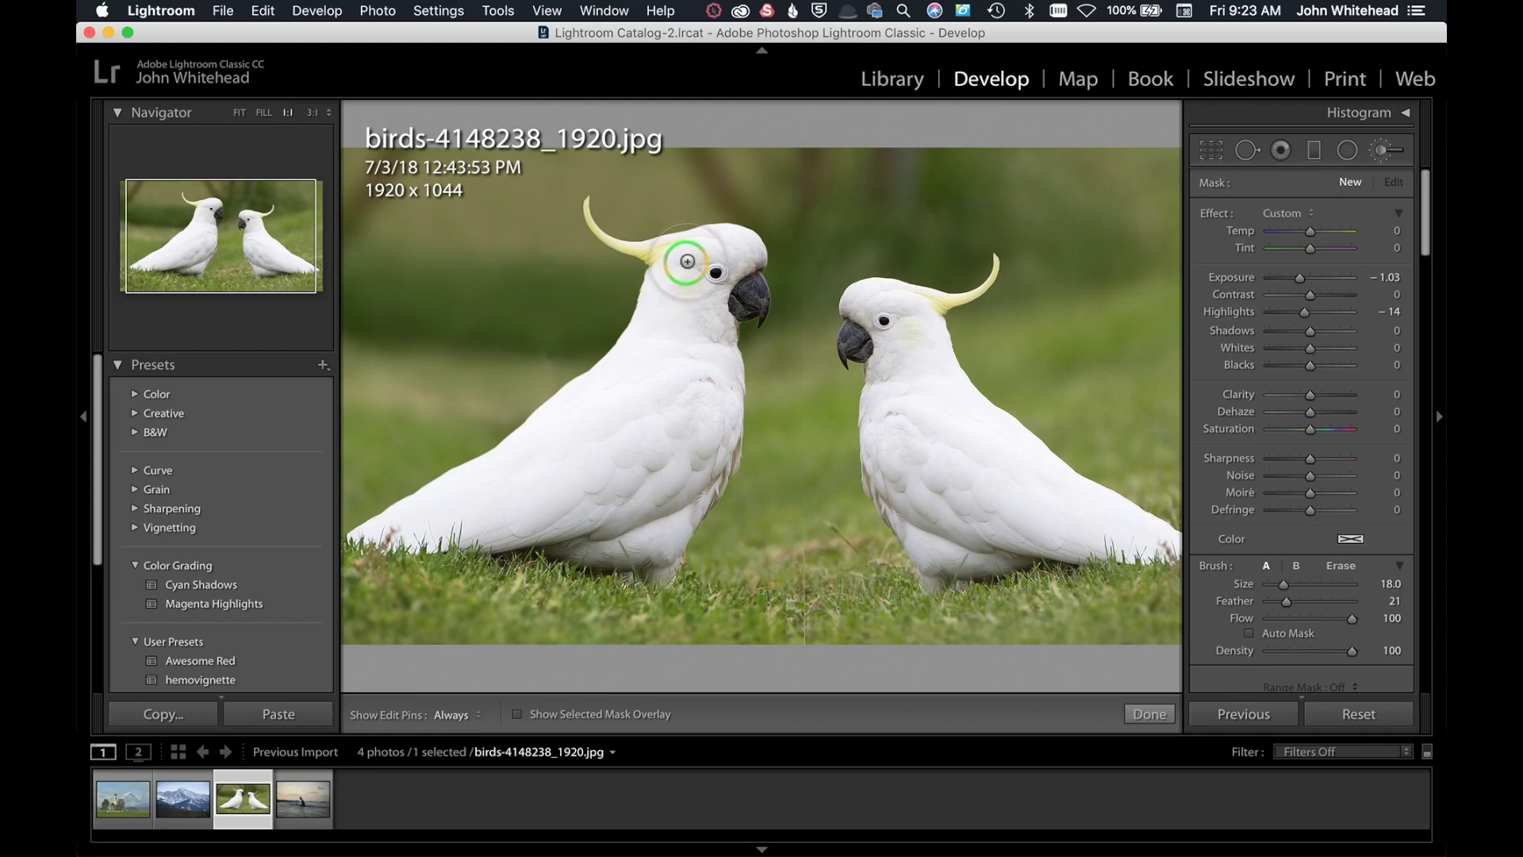
key("h")
mouse_move(700, 251)
left_mouse_down()
mouse_move(625, 374)
mouse_move(475, 489)
mouse_move(349, 555)
left_mouse_up()
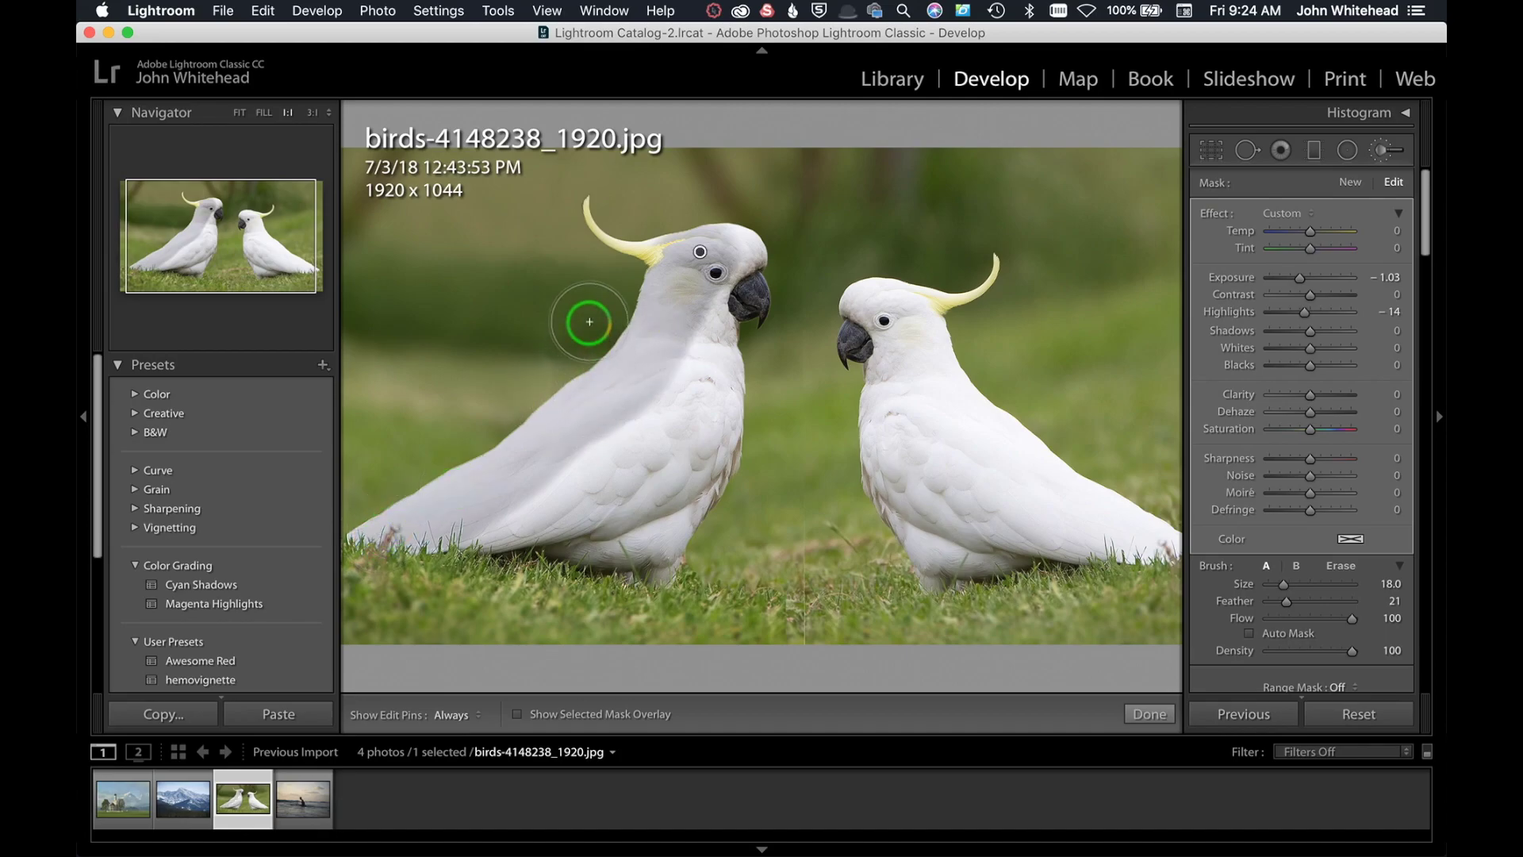
Step: Undo the head-and-neck stroke, show the mask overlay, and repaint the left cockatoo's cheek and neck
key("super+z")
left_click(517, 714)
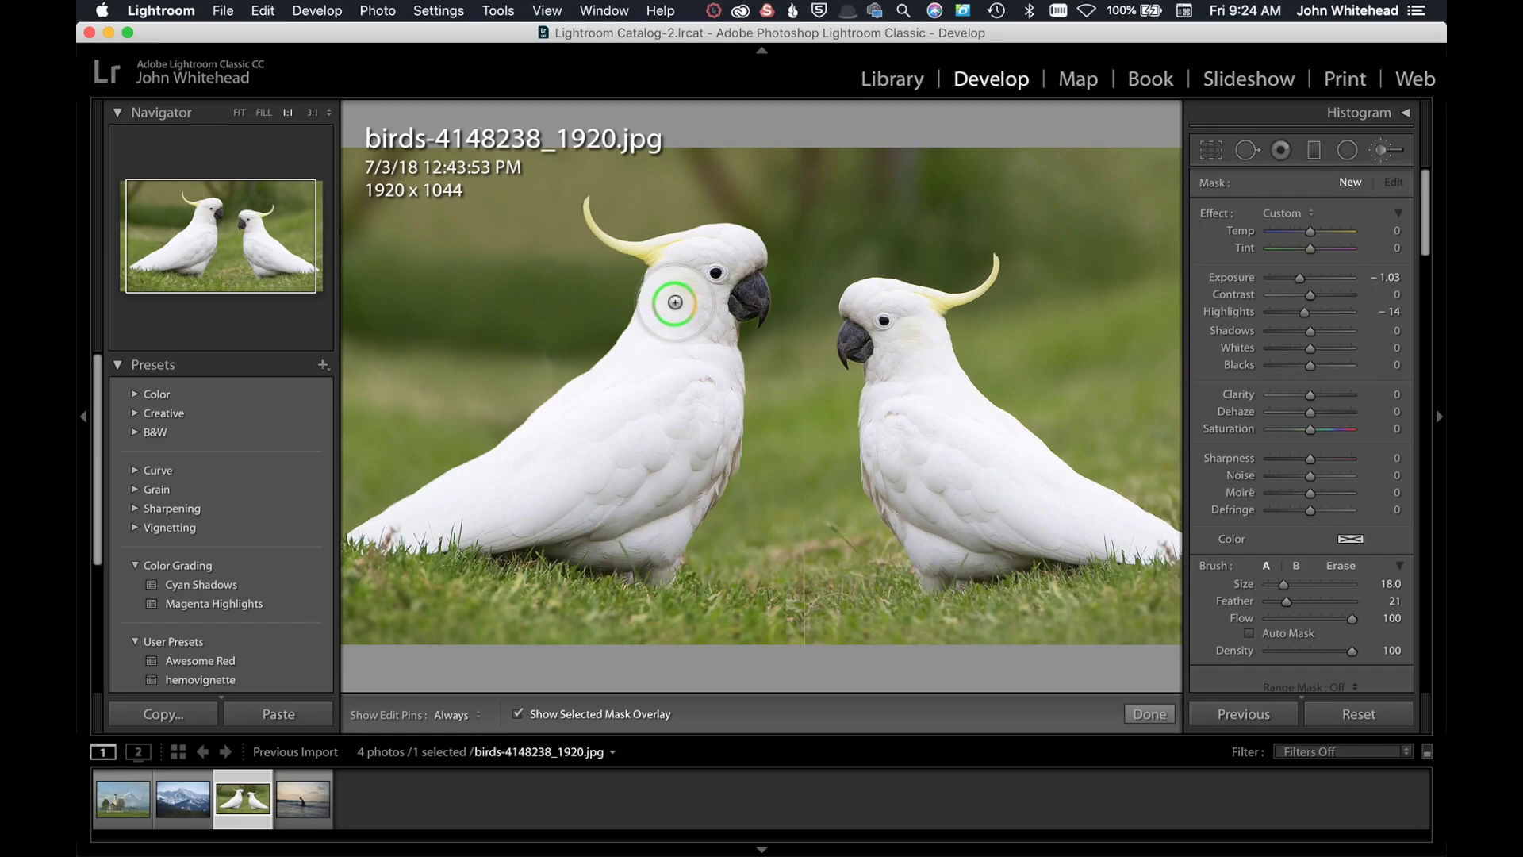
key("h")
mouse_move(675, 303)
left_mouse_down()
mouse_move(492, 469)
mouse_move(355, 538)
mouse_move(565, 527)
mouse_move(614, 552)
mouse_move(644, 547)
mouse_move(734, 434)
mouse_move(742, 367)
mouse_move(721, 290)
mouse_move(738, 258)
mouse_move(674, 265)
mouse_move(661, 382)
mouse_move(532, 543)
mouse_move(724, 374)
mouse_move(657, 466)
left_mouse_up()
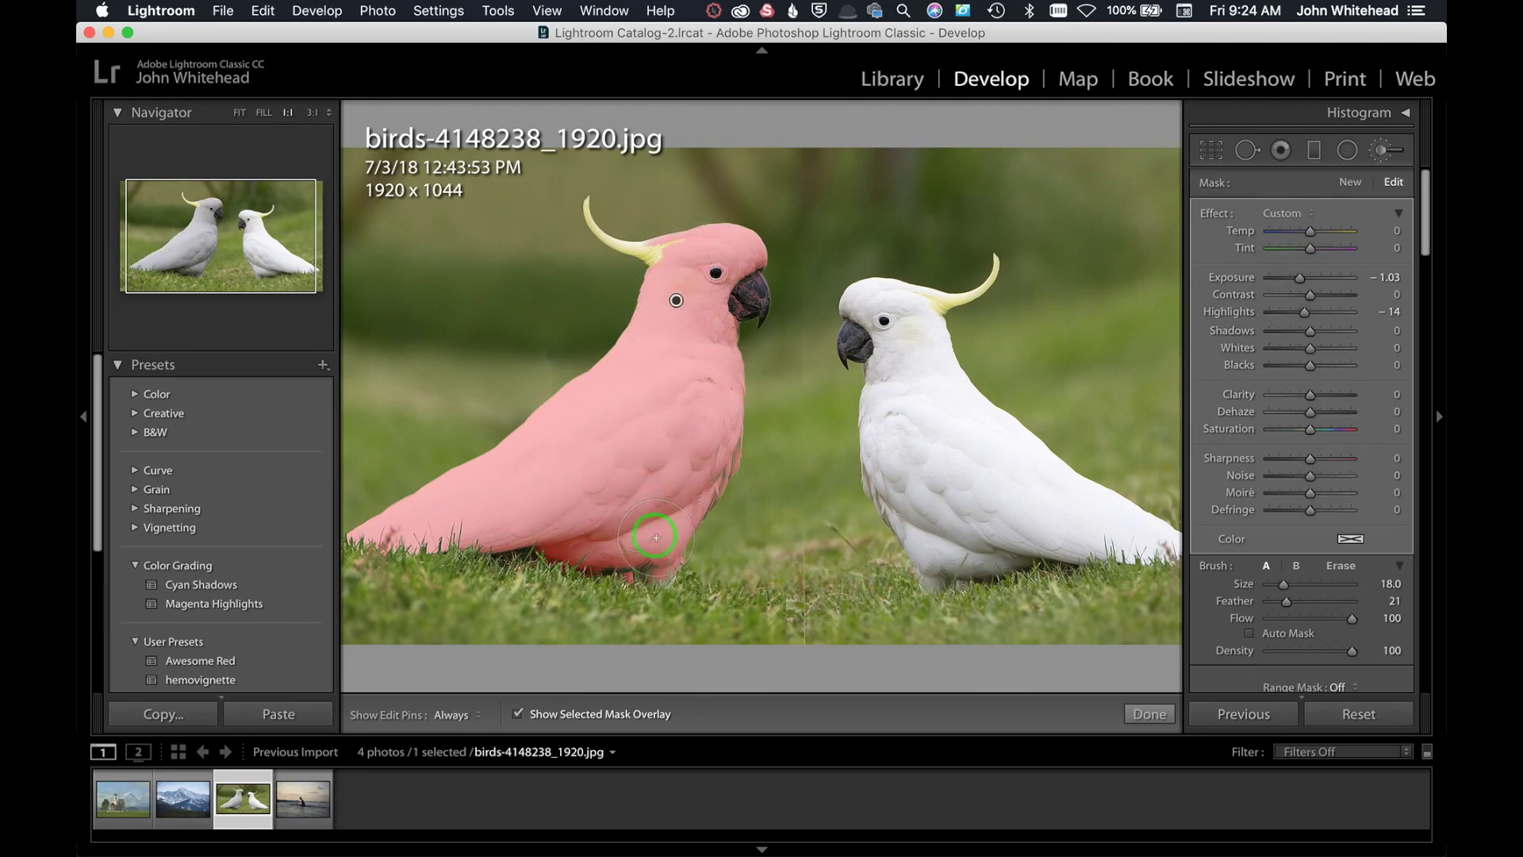
Step: Hide the mask overlay to review the darkened left cockatoo
left_click(516, 714)
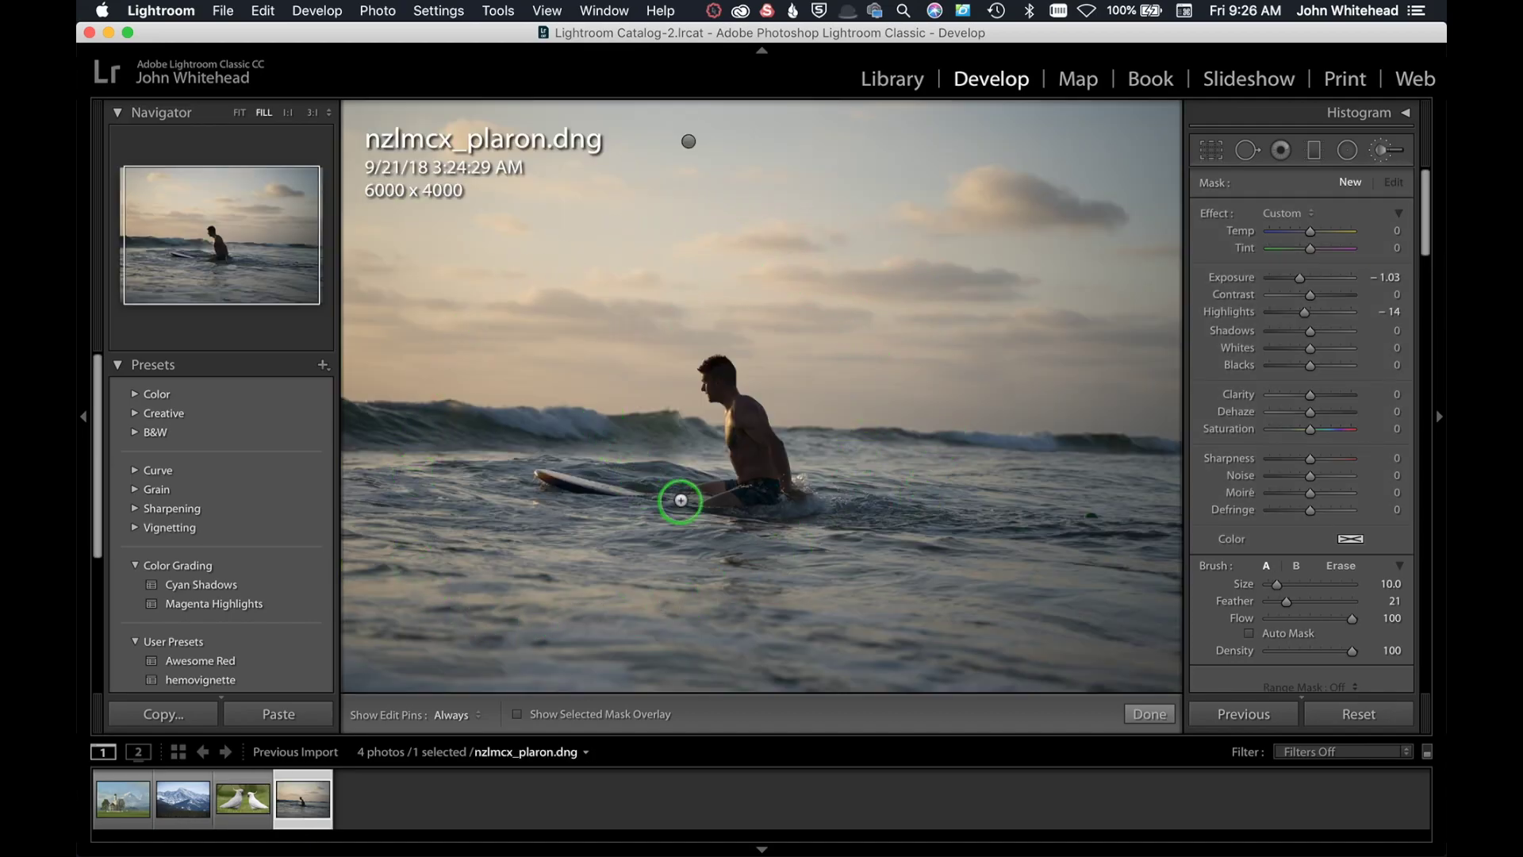
Step: Add a graduated filter running from the sky down to the horizon on the surfer photo
left_click(1314, 151)
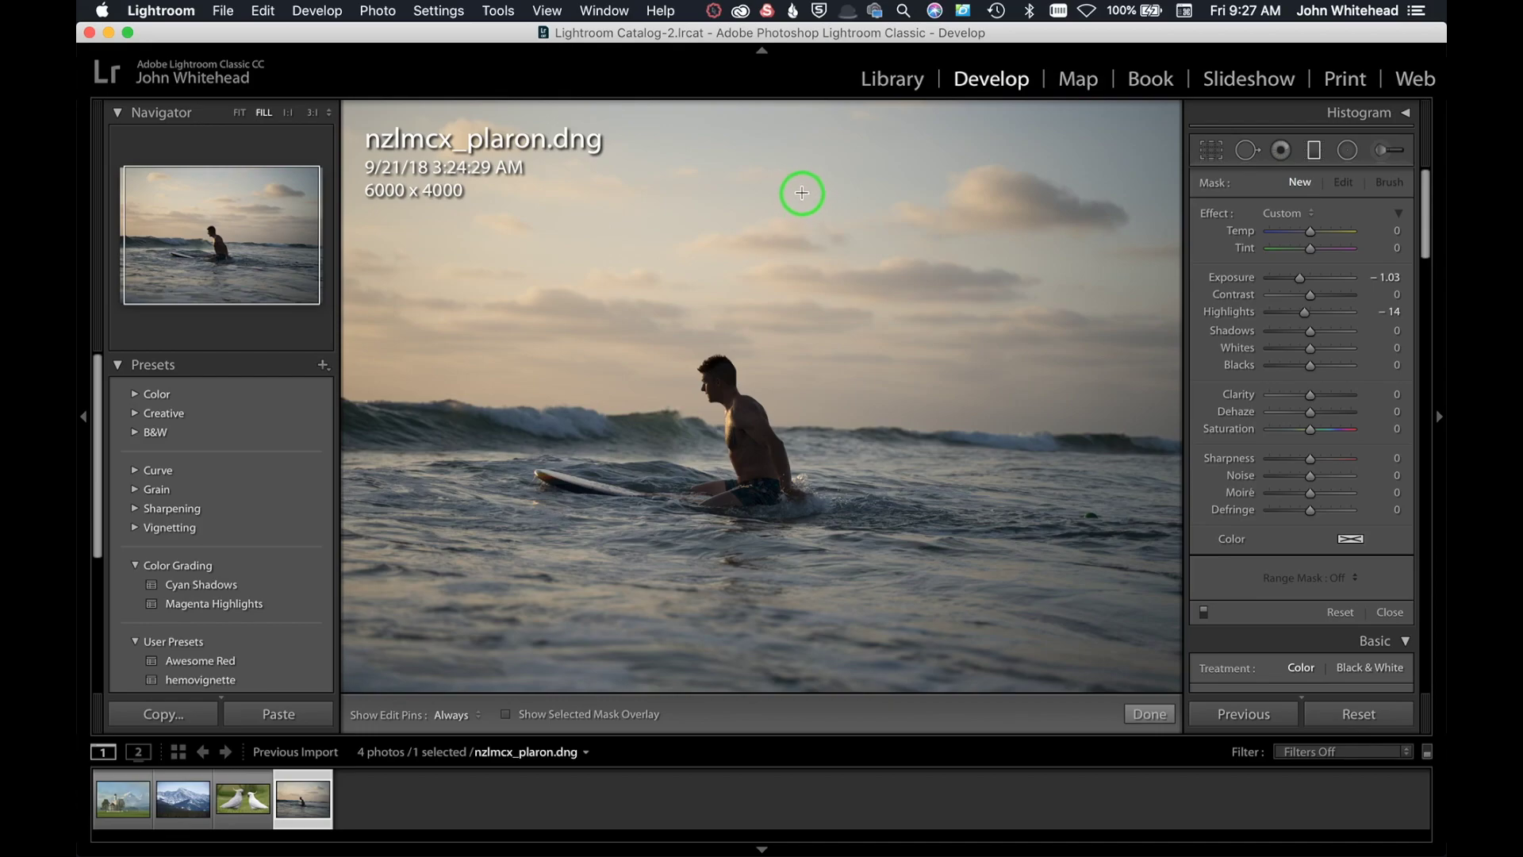
left_click_drag(801, 192, 742, 440)
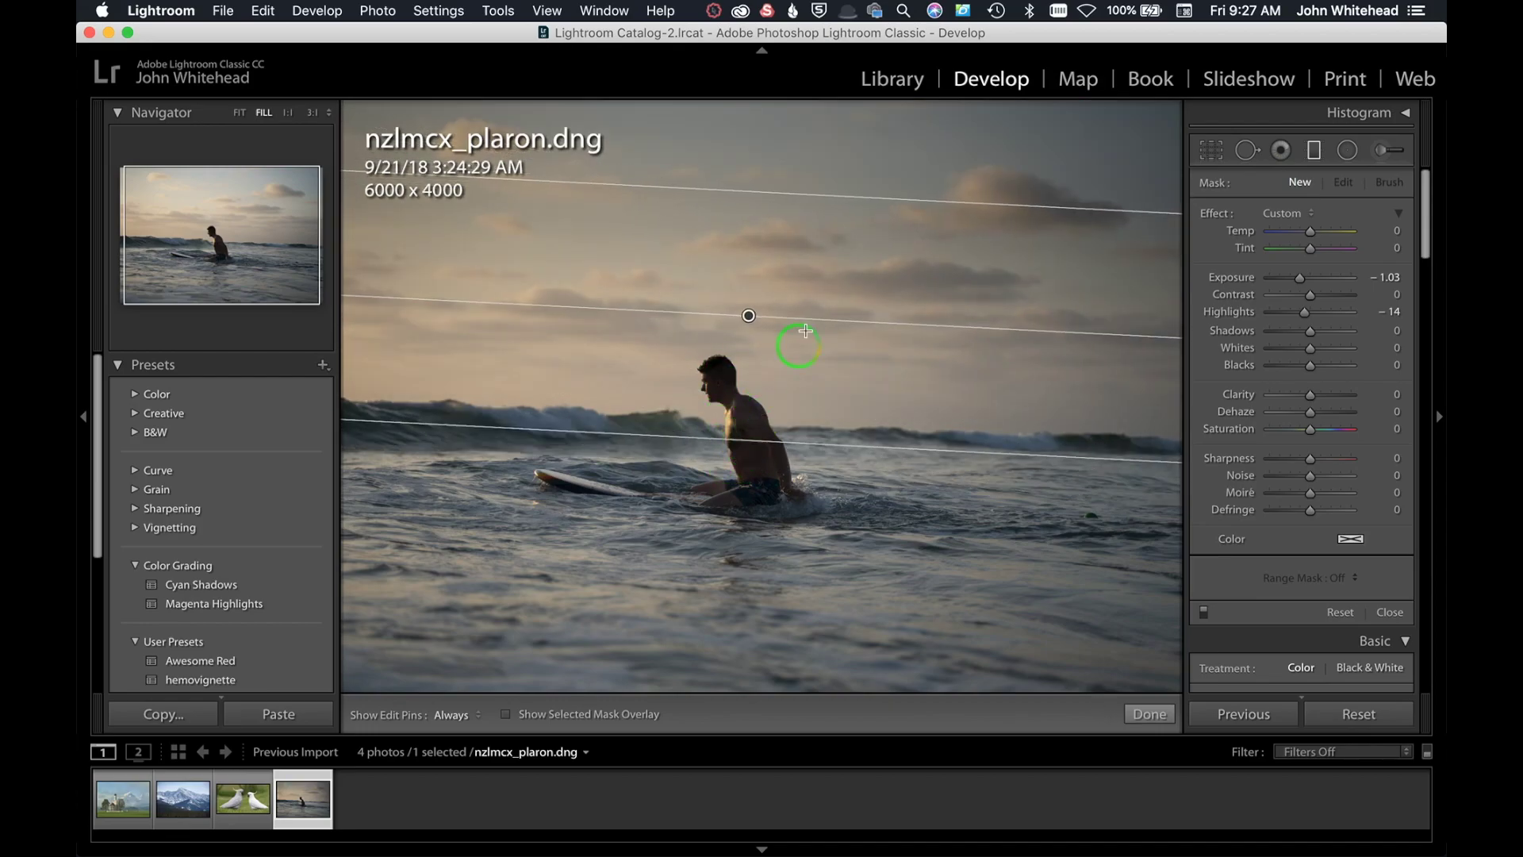
left_click_drag(805, 330, 806, 328)
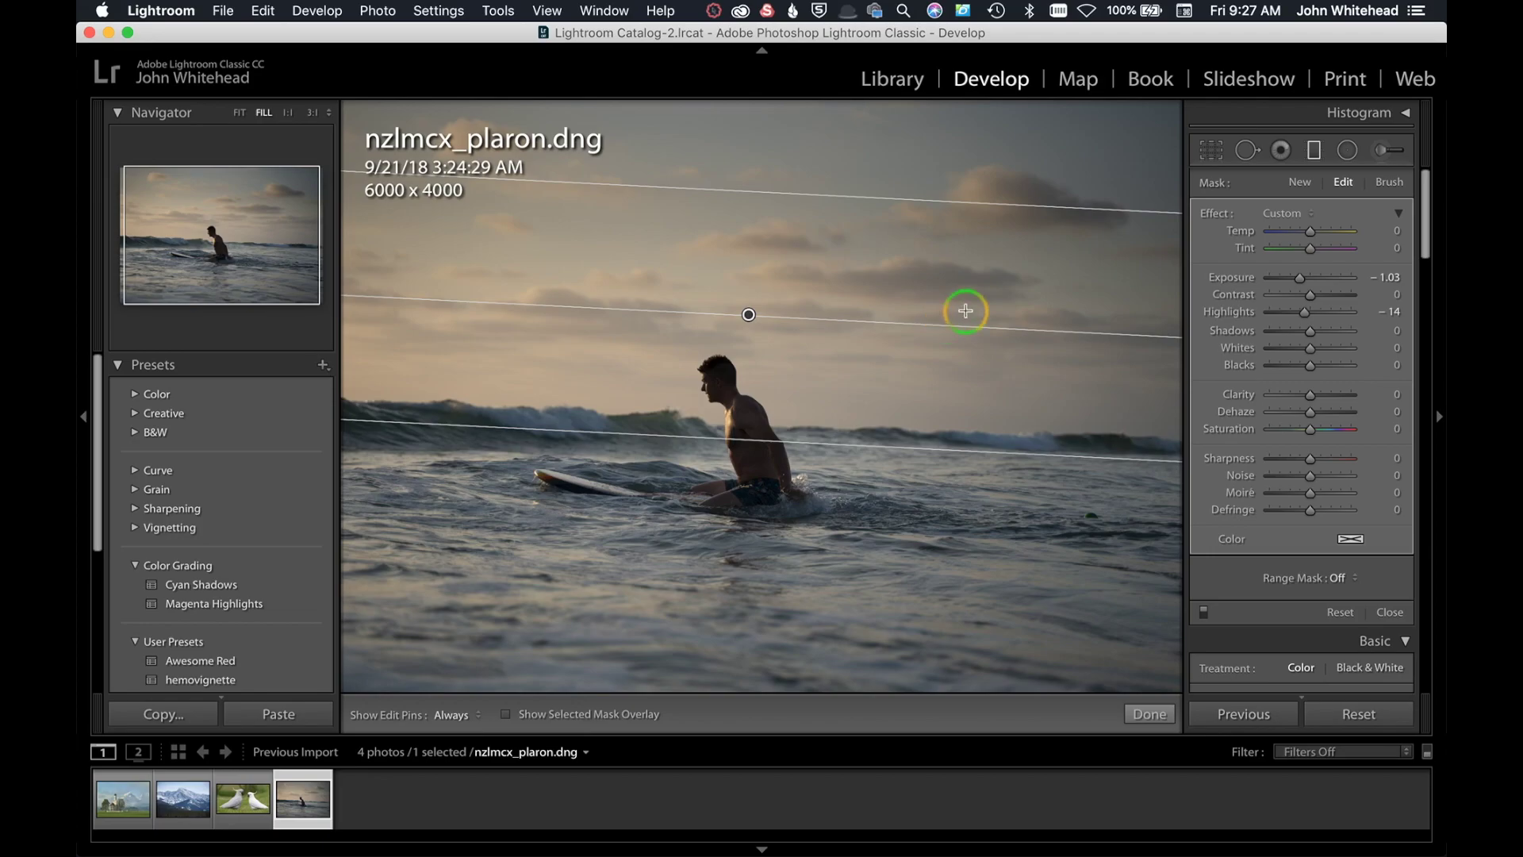
left_click(1390, 182)
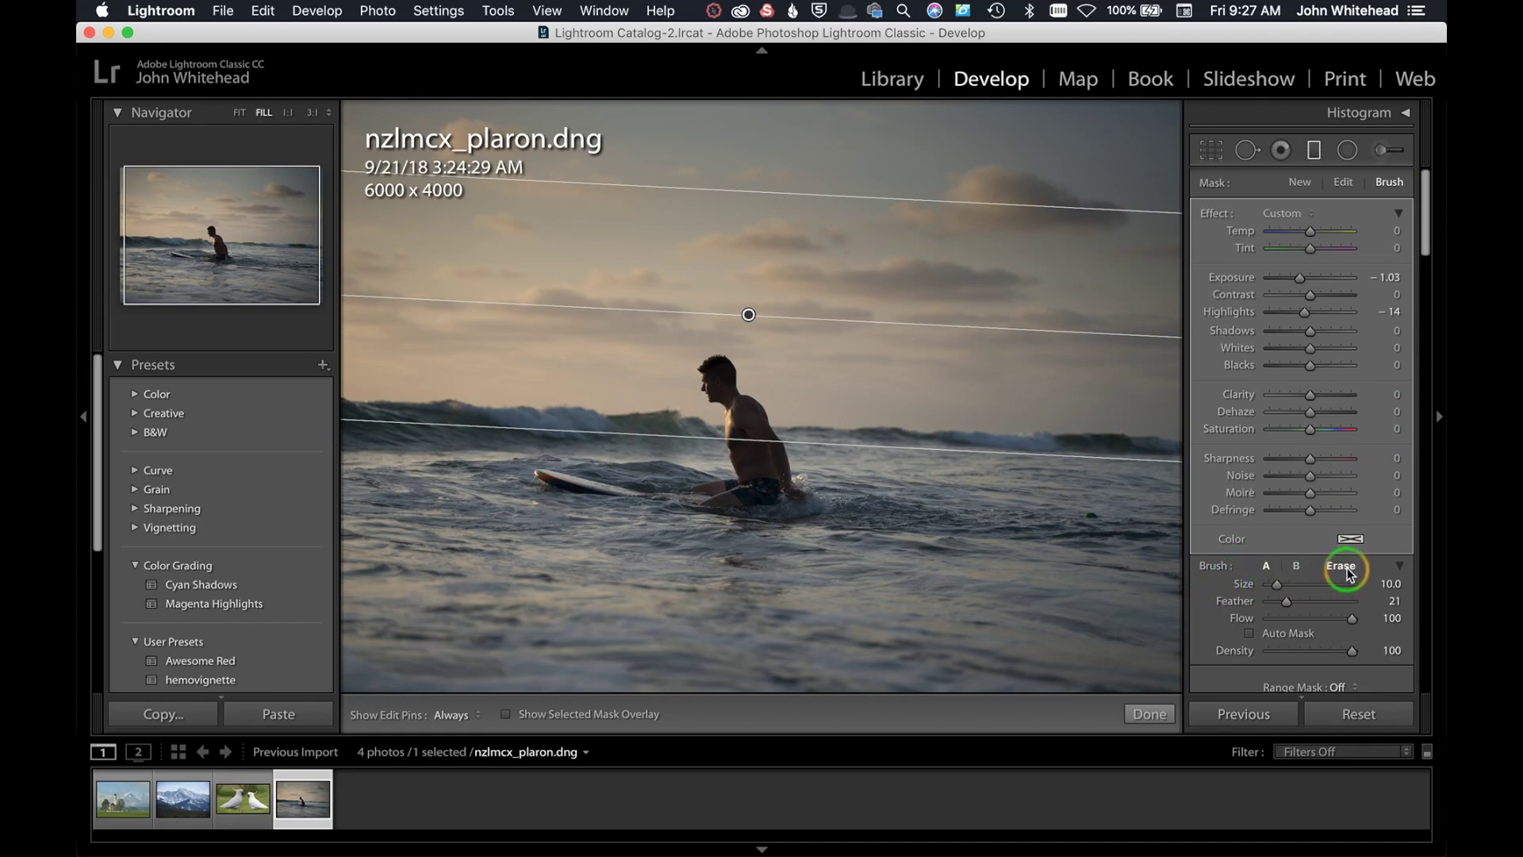
Step: Erase the sky gradient from the surfer's waist, toggling the guides to check the result
left_click(1346, 569)
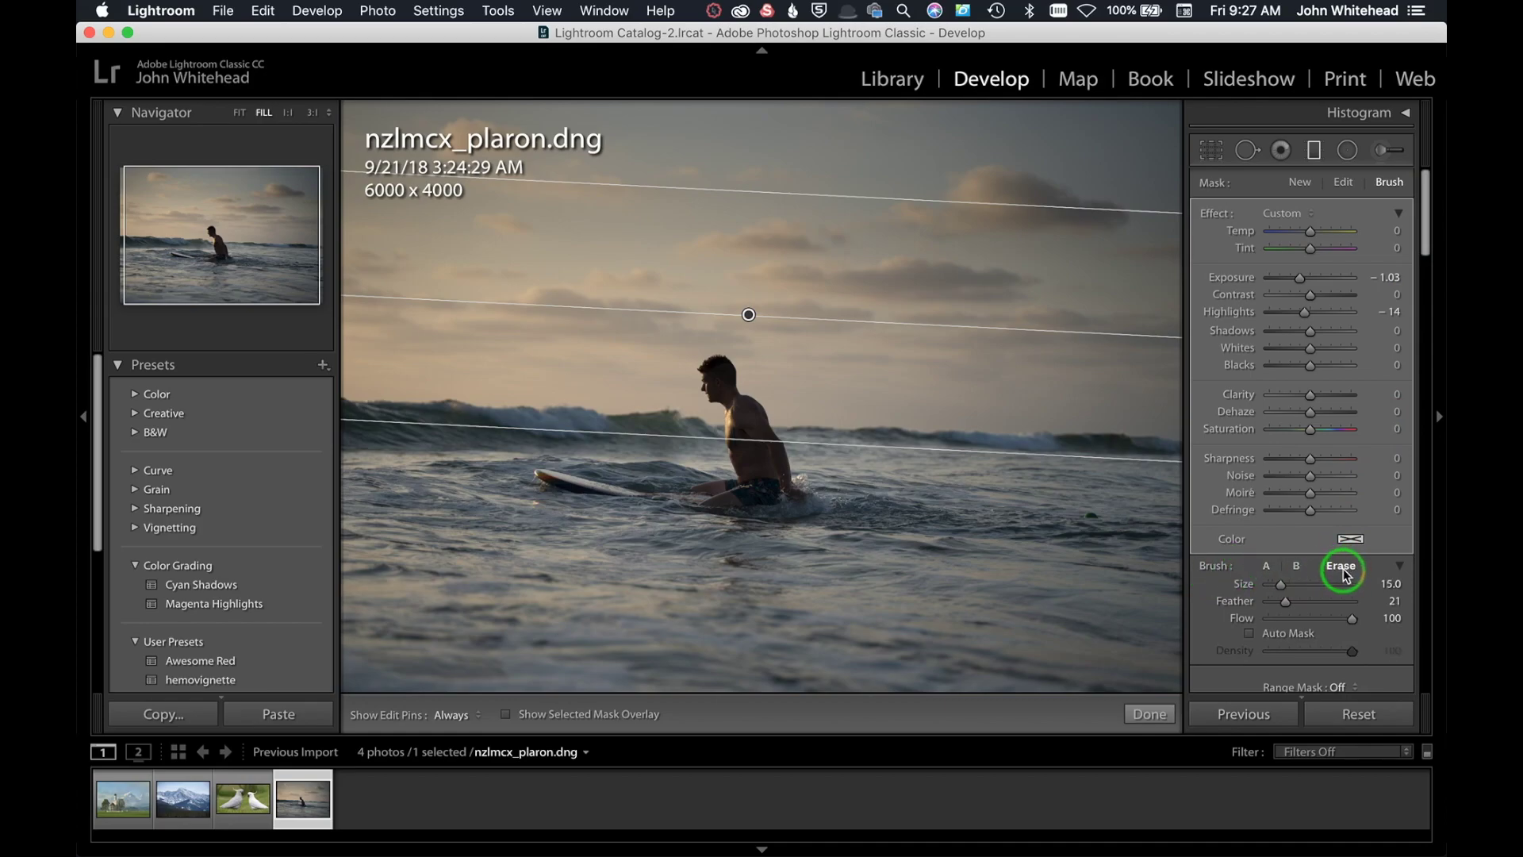
left_click_drag(775, 476, 763, 466)
scroll(763, 465, "down", 4)
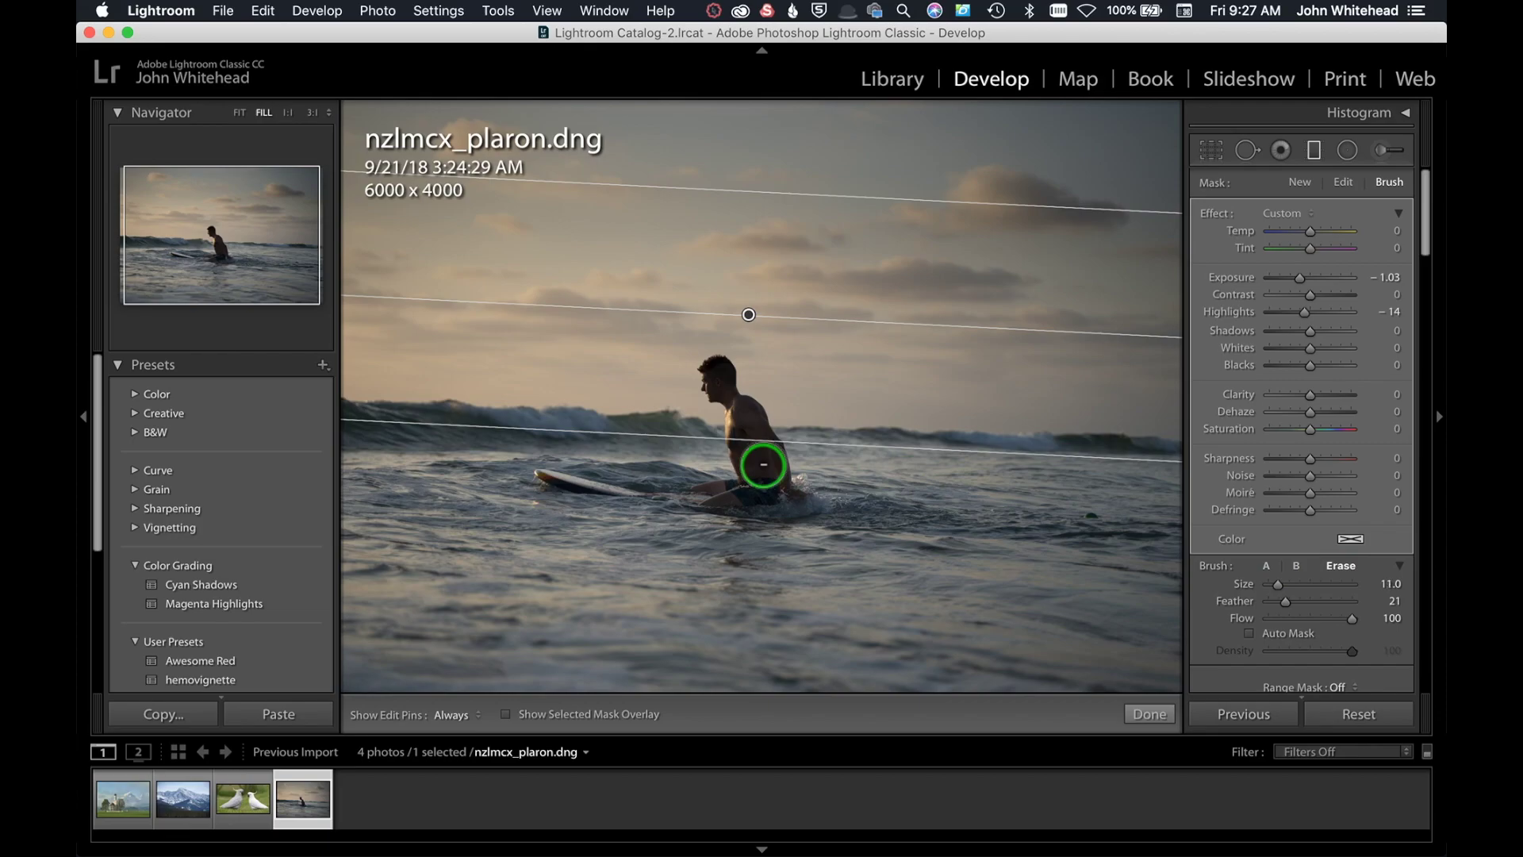
key("h")
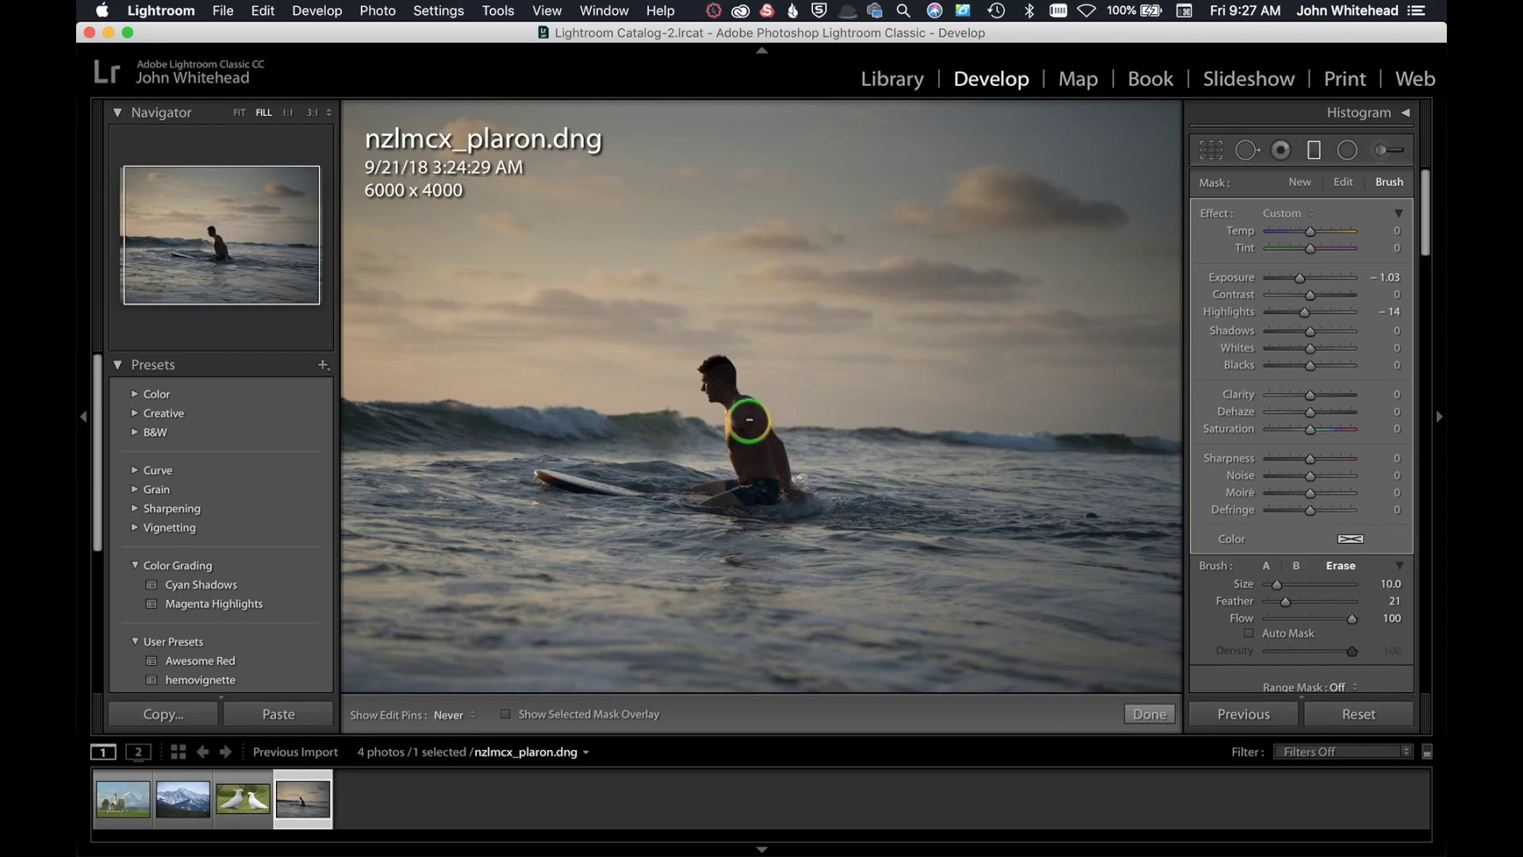
key("h")
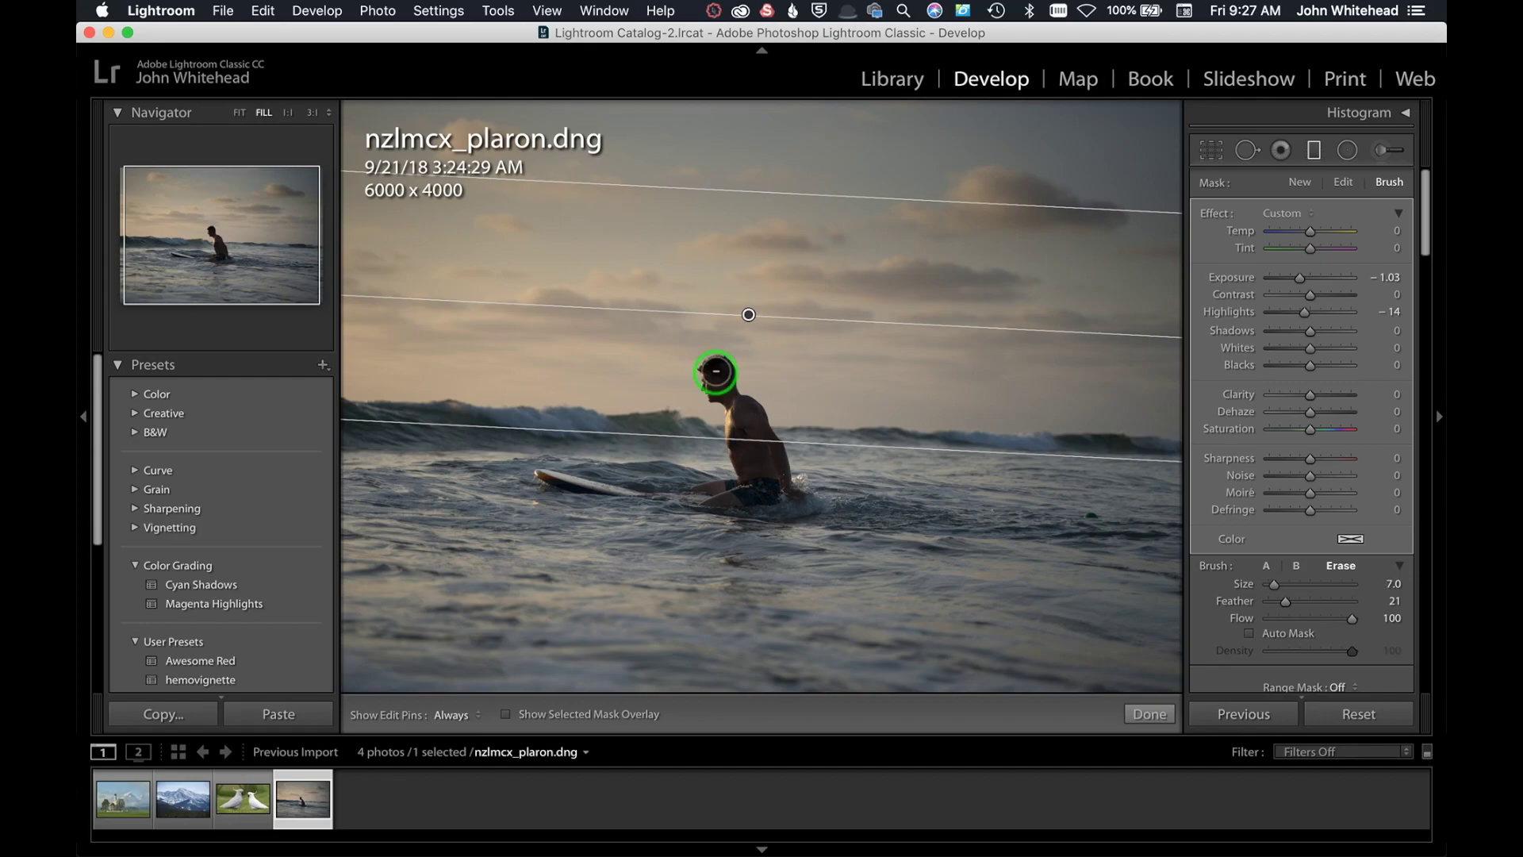
key("h")
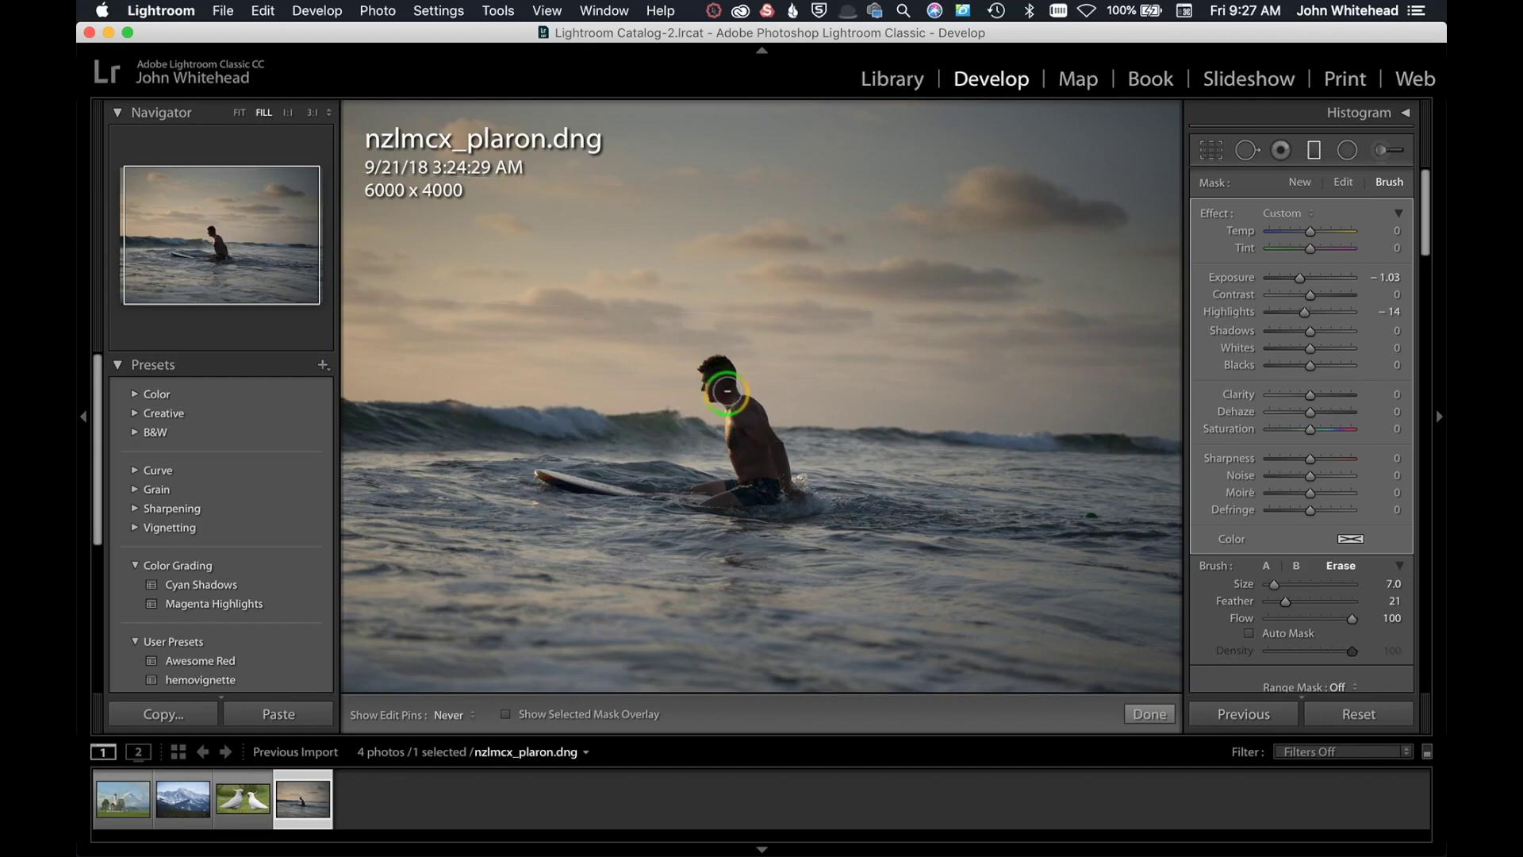
key("h")
key("h")
key("h")
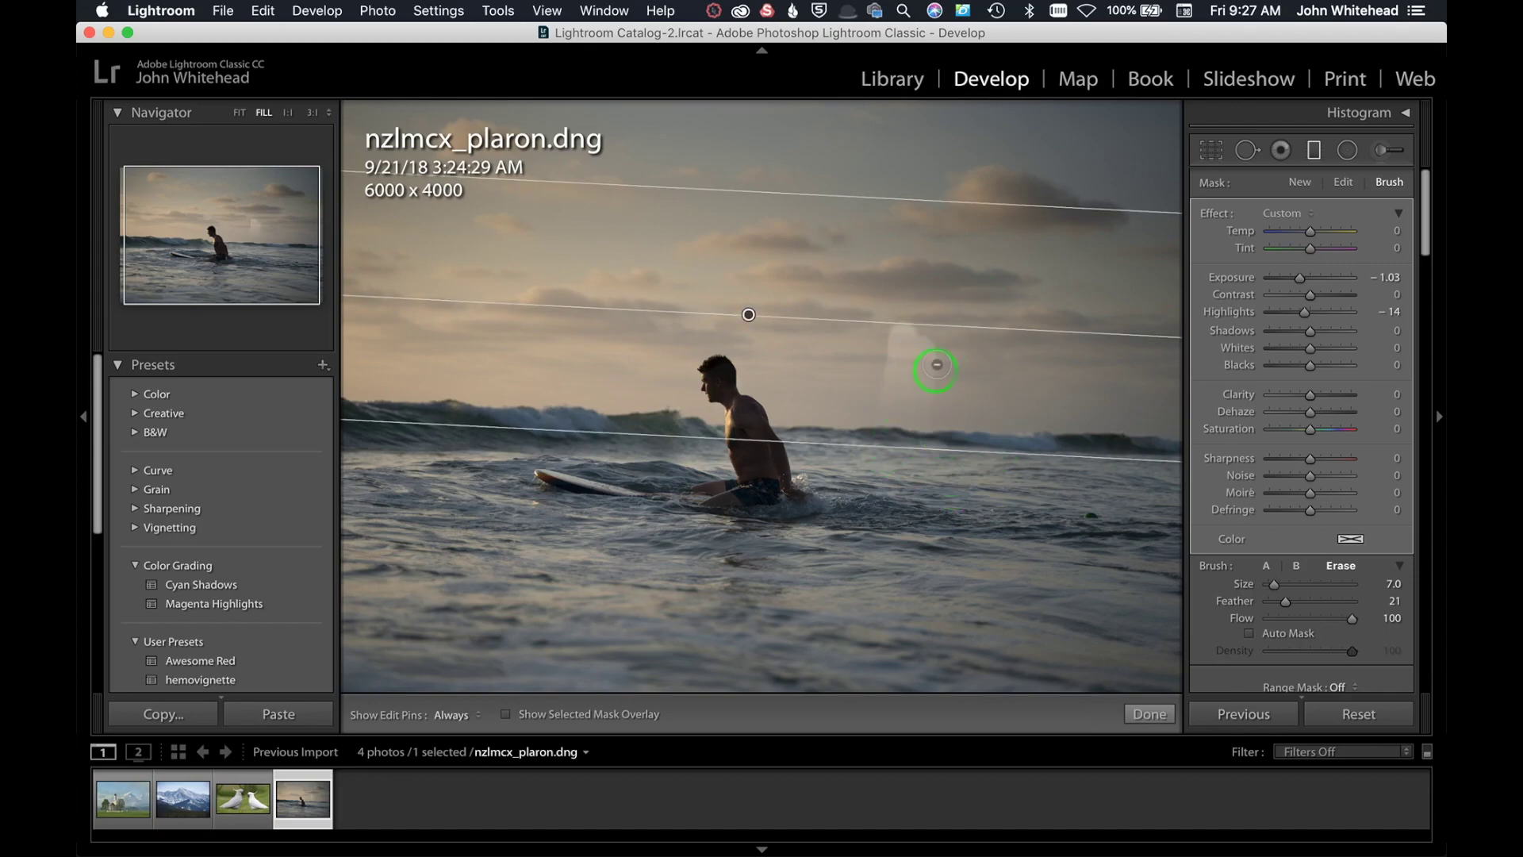